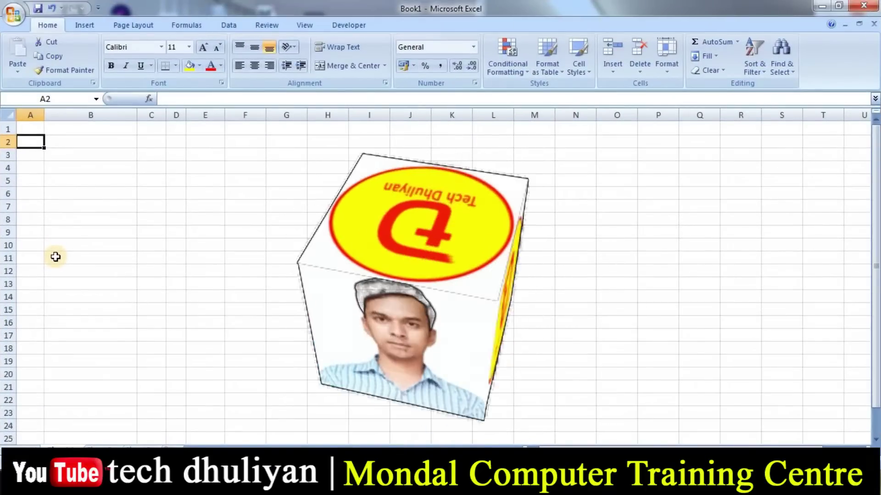
# - Enter the headings SL NO, NAME OF THE STUDENT and CLASS in A2:C2
pyautogui.write('SL NO')
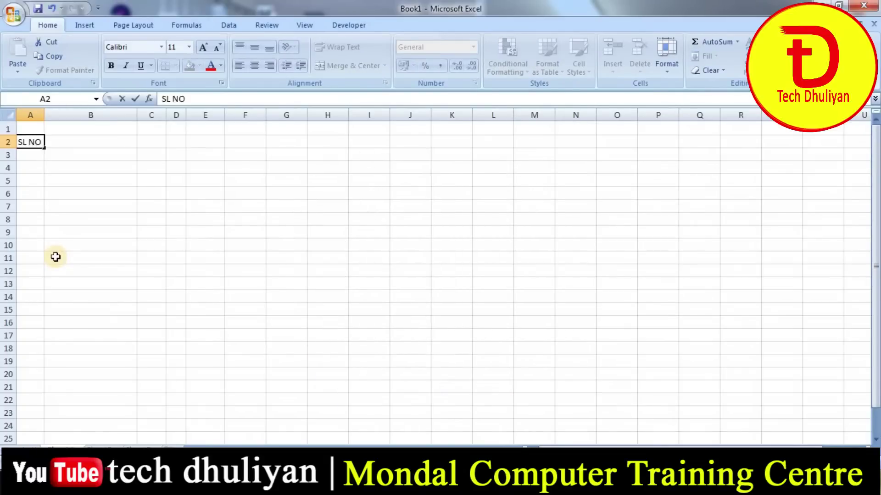
pyautogui.press('Tab')
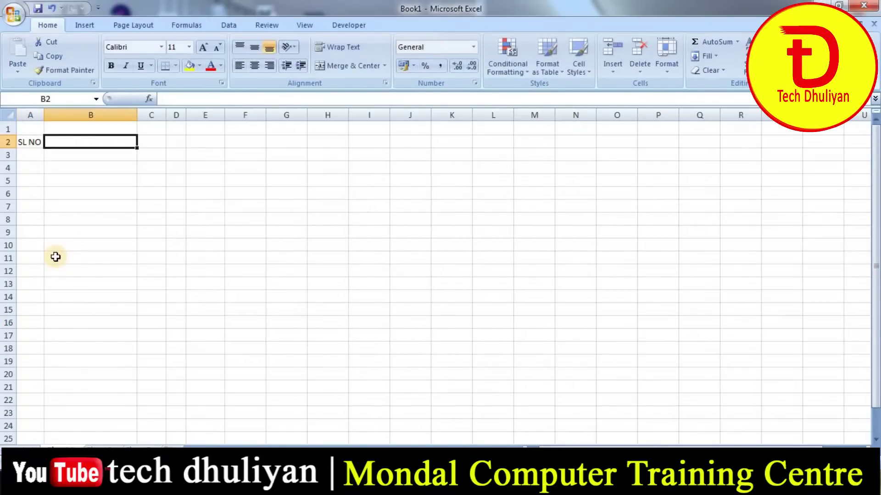
pyautogui.write('NAME OF THE STUDENT')
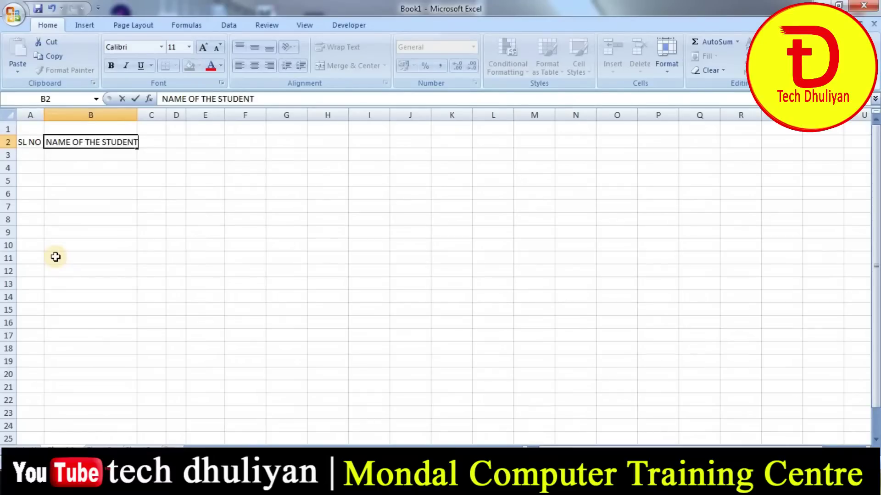
pyautogui.press('Tab')
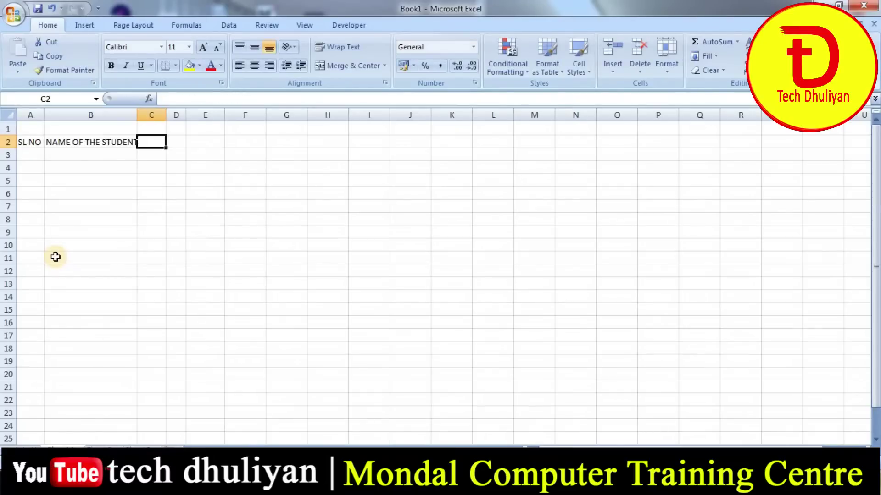
pyautogui.write('CLASS')
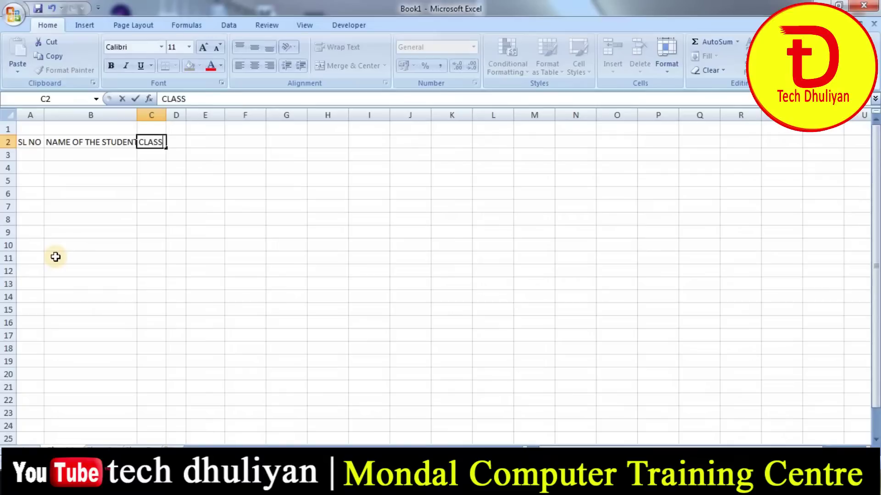
pyautogui.press('Tab')
# - Add the headings SEC, ROLL NO and BENGALI in D2:F2, ending in cell F3
pyautogui.write('SEC')
pyautogui.press('Tab')
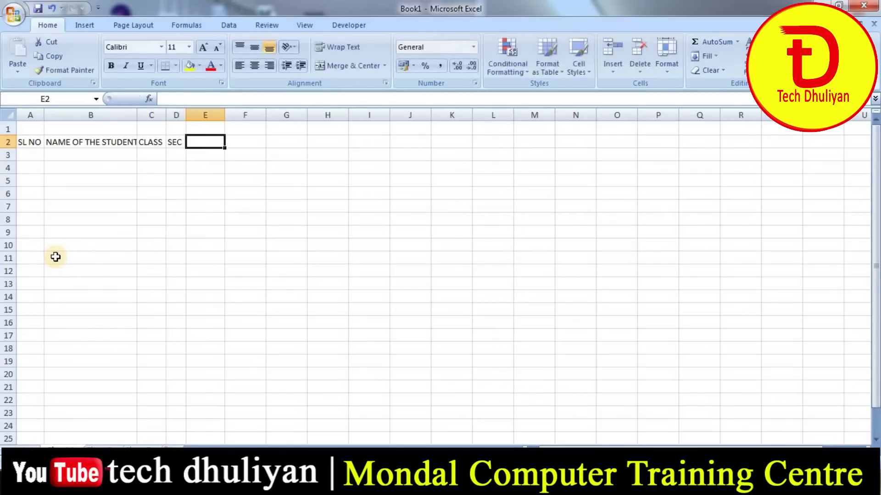
pyautogui.write('ROLL NO')
pyautogui.press('Tab')
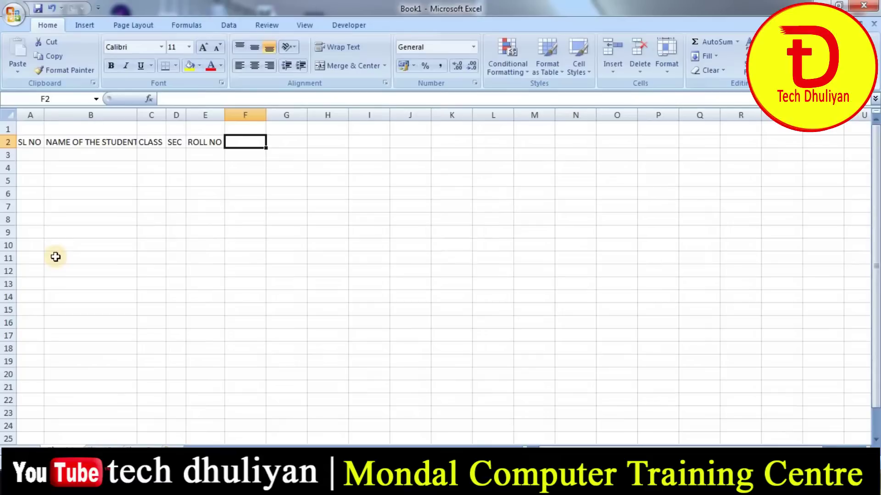
pyautogui.write('BENGALI')
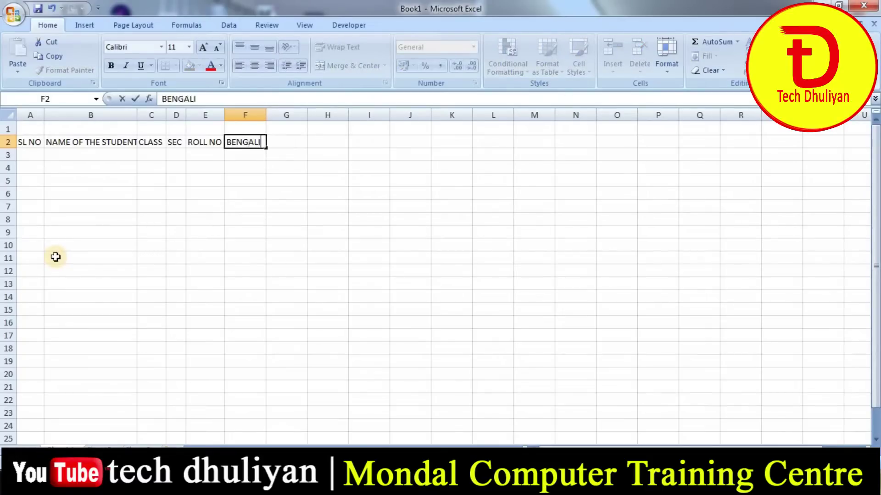
pyautogui.press('Tab')
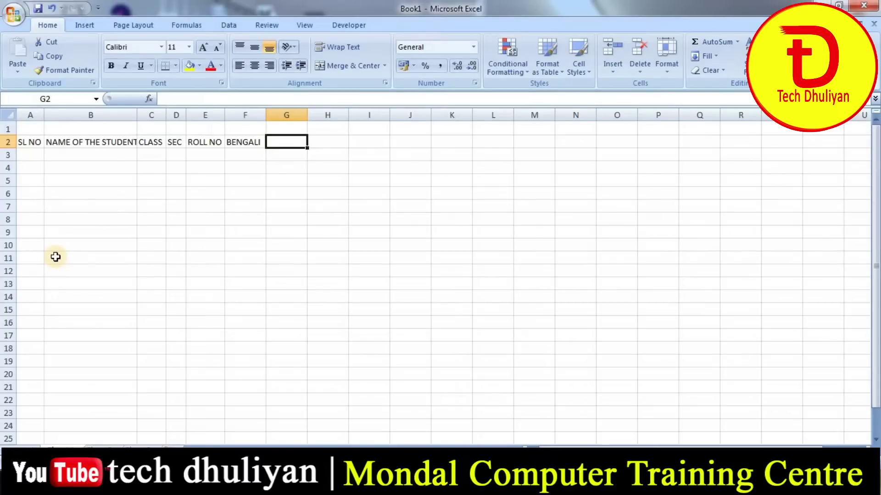
pyautogui.press('Return')
pyautogui.press('Right')
pyautogui.press('Right')
pyautogui.press('Right')
pyautogui.press('Right')
pyautogui.press('Right')
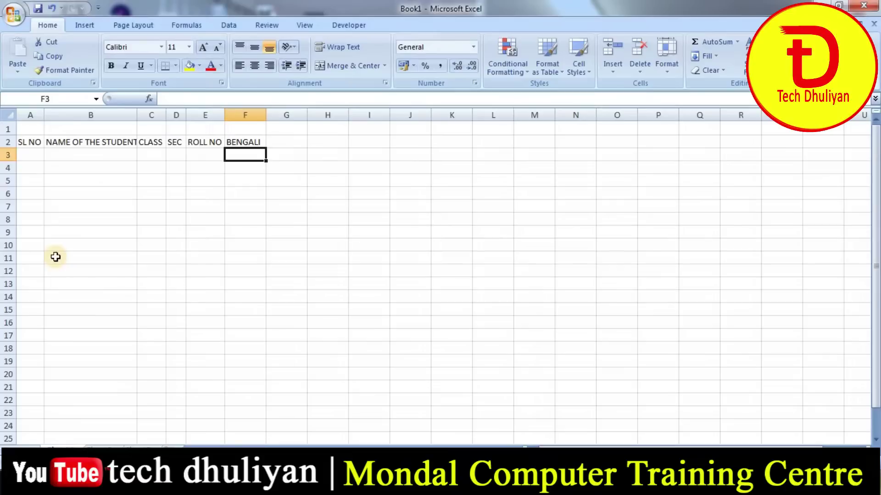
# - Enter 1ST TERM in F3, 2ND TERM in H3 and 3RD TERM in J3
pyautogui.write('1')
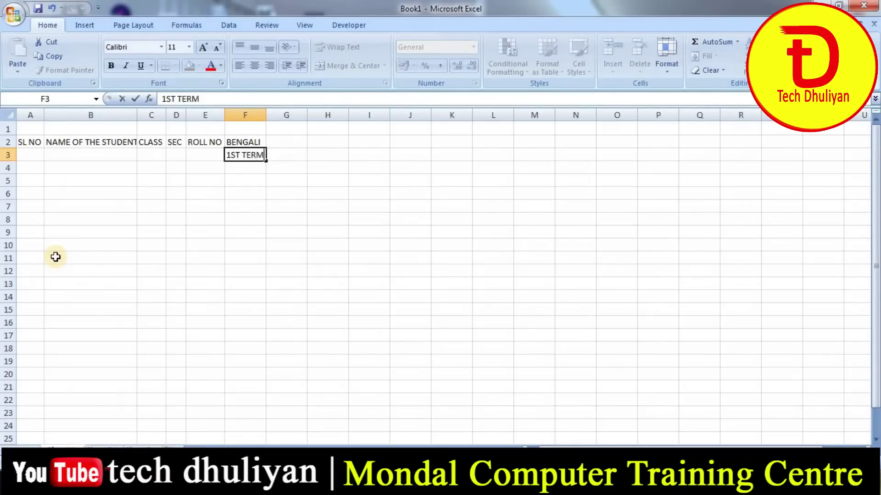
pyautogui.write('ST TERM')
pyautogui.press('Tab')
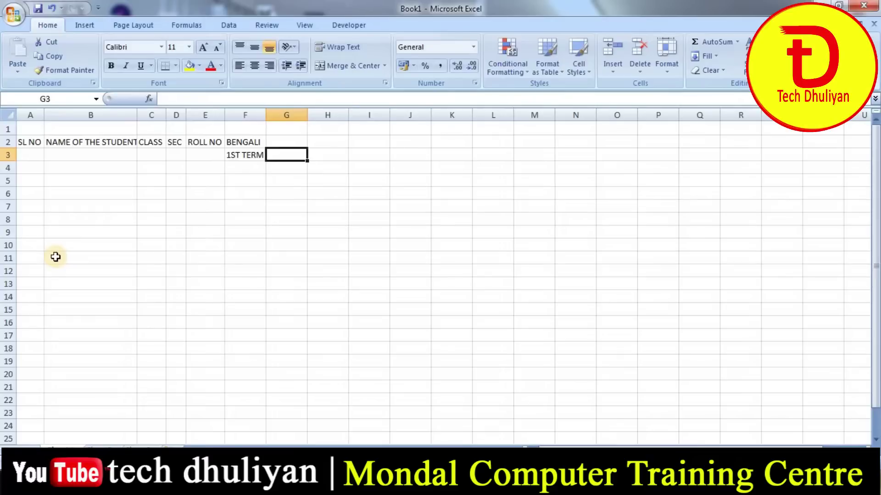
pyautogui.press('Right')
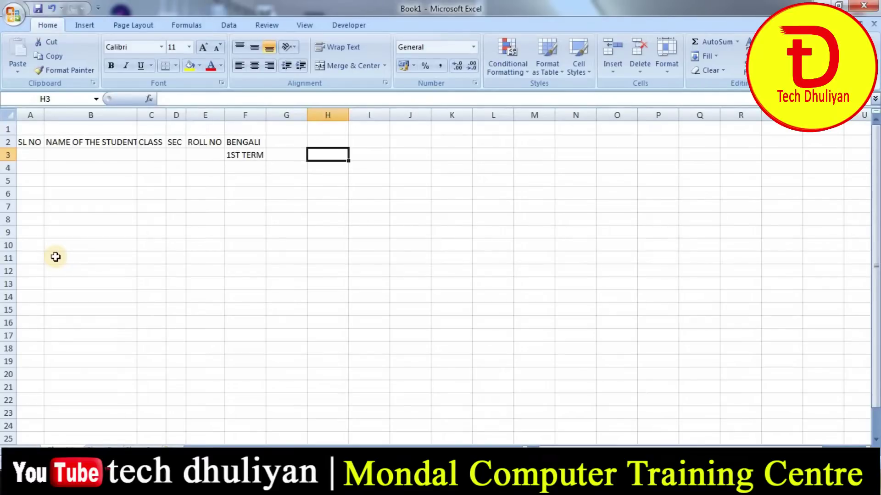
pyautogui.write('2ND TE')
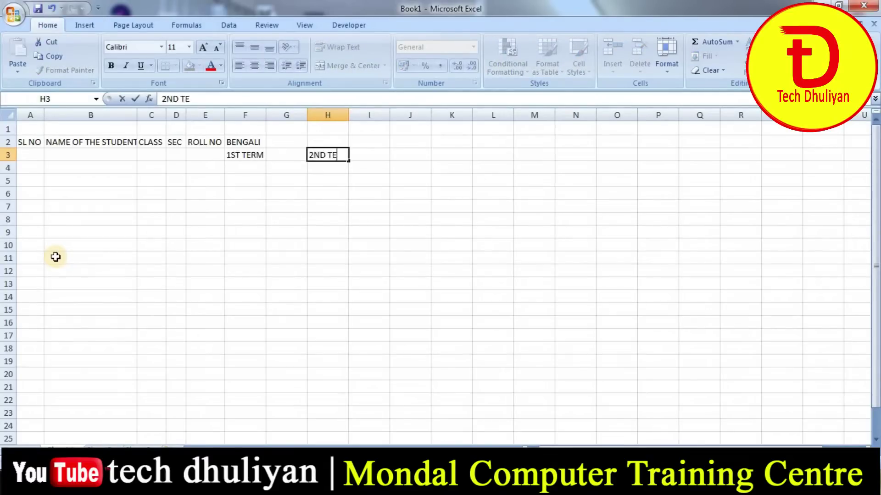
pyautogui.press('Tab')
pyautogui.press('Tab')
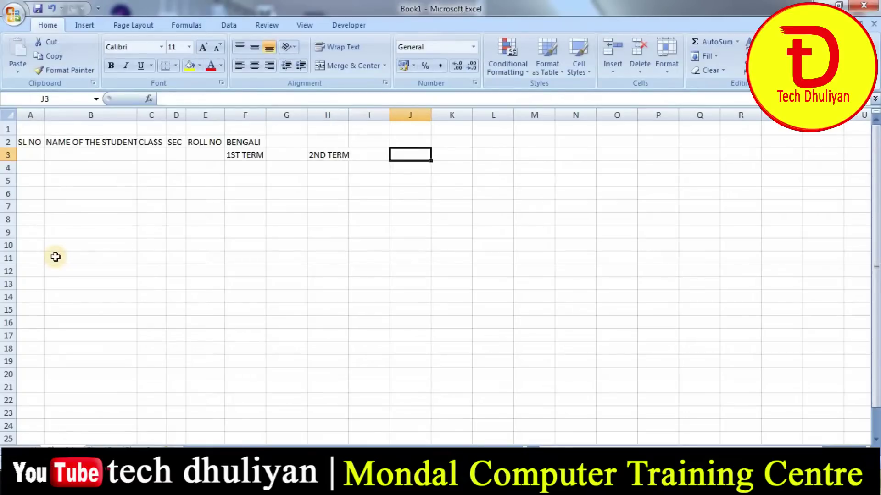
pyautogui.write('3RD TERM')
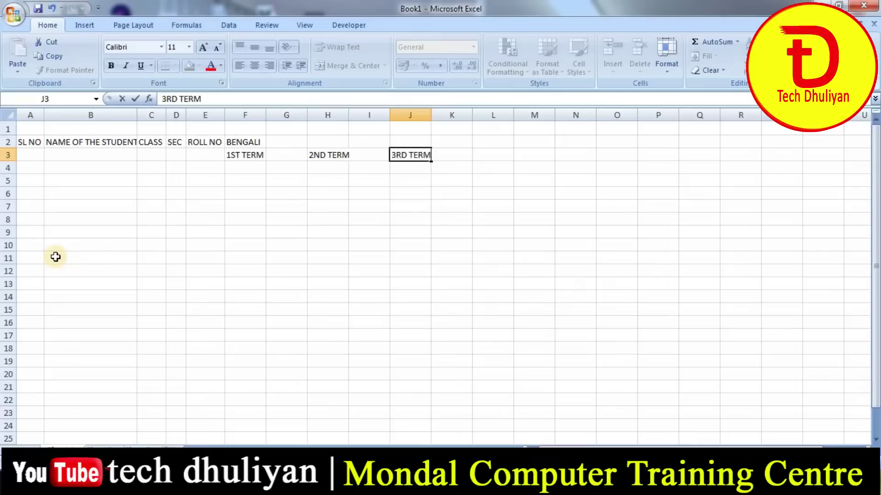
pyautogui.press('Return')
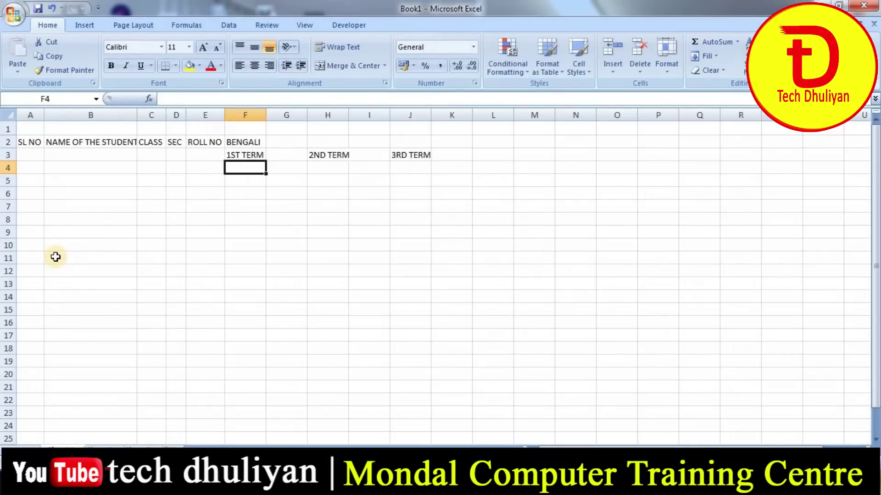
# - Label F4 WRITTEN and G4 PROJECT under the first term
pyautogui.write('W')
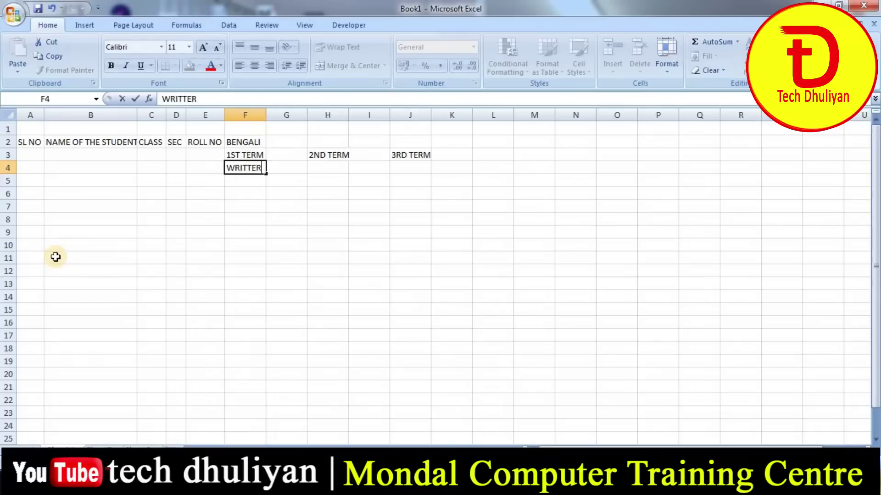
pyautogui.write('RITTEN')
pyautogui.press('Tab')
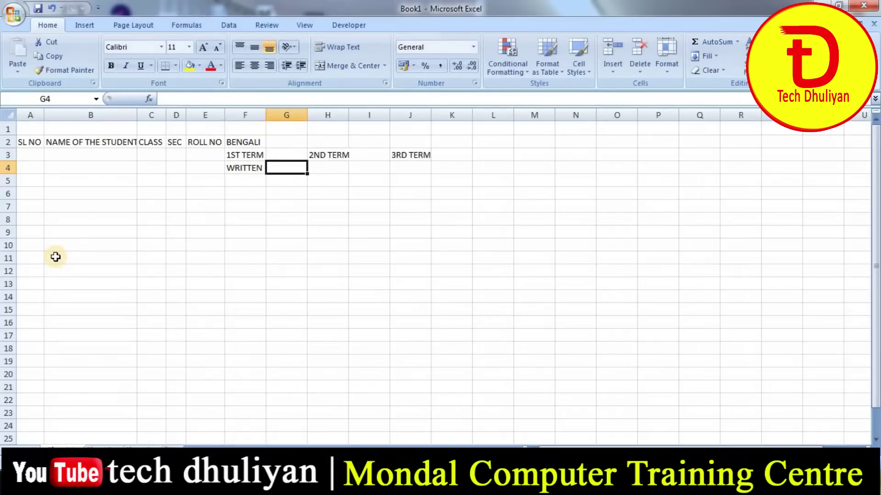
pyautogui.write('PROJECT')
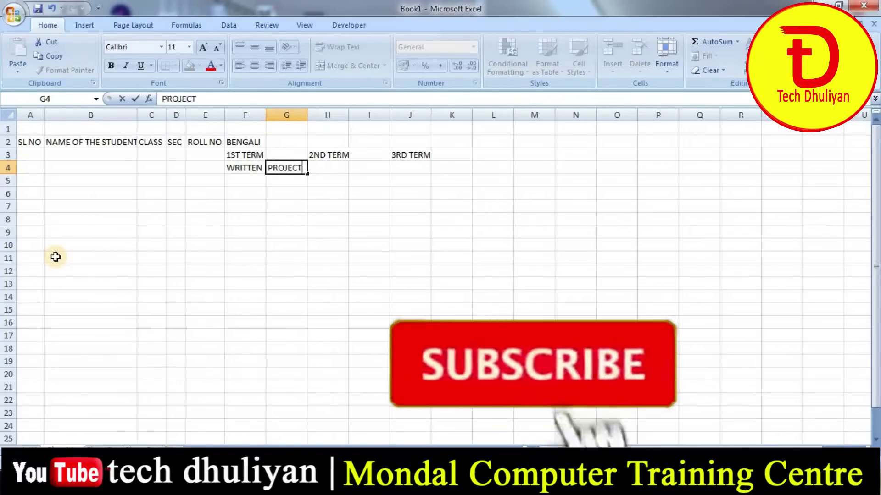
pyautogui.press('Return')
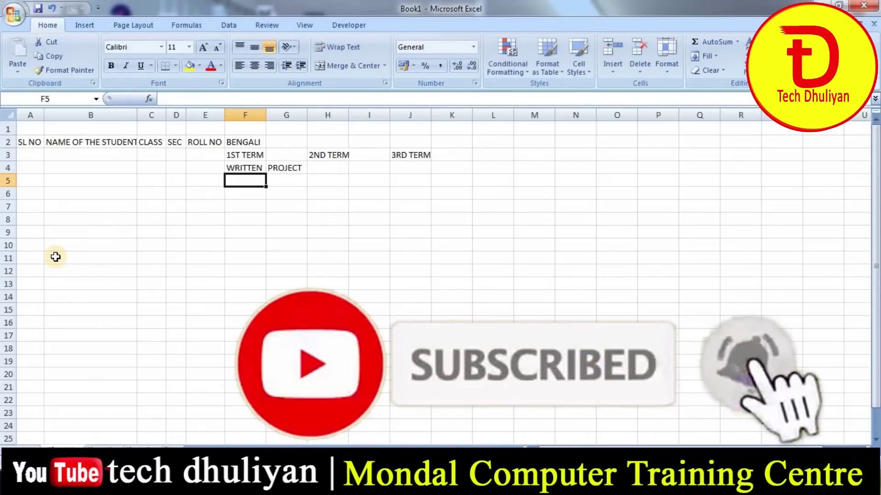
# - Repeat the WRITTEN/PROJECT pair from F4:G4 across row 4 through column J
pyautogui.moveTo(256, 168)
pyautogui.mouseDown()
pyautogui.moveTo(270, 166)
pyautogui.moveTo(270, 178)
pyautogui.mouseUp()
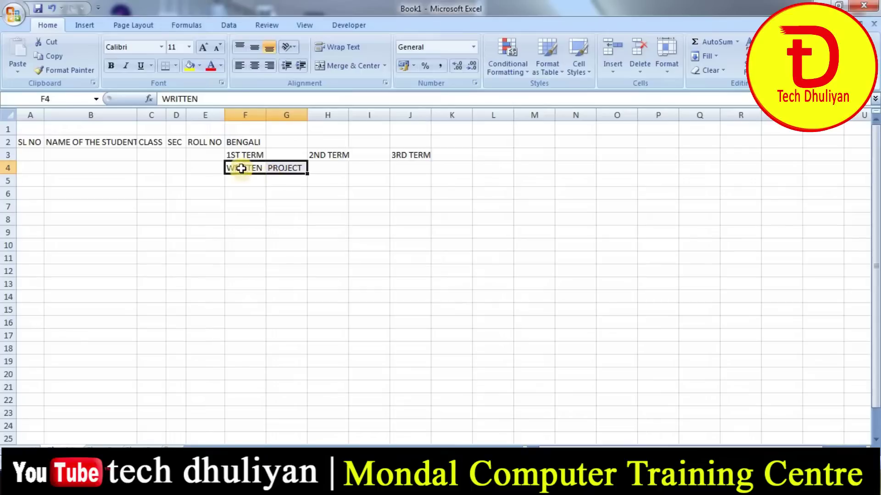
pyautogui.click(288, 168)
pyautogui.click(261, 194)
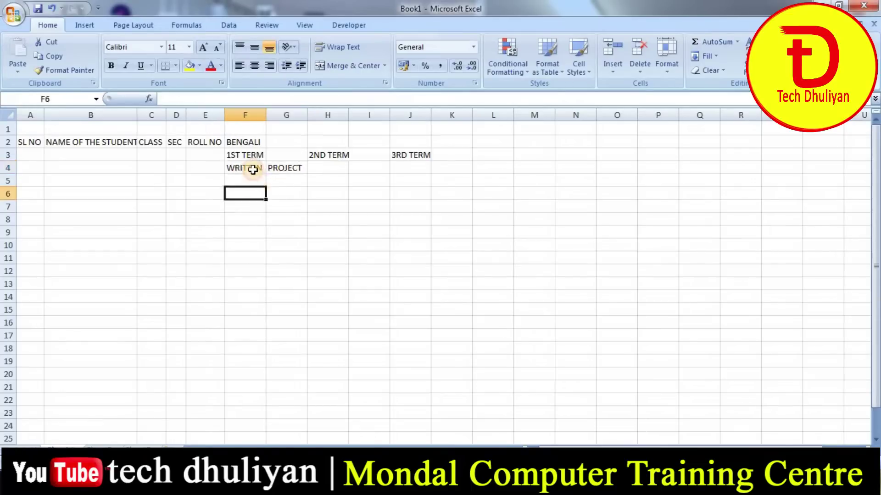
pyautogui.moveTo(252, 166); pyautogui.dragTo(297, 167)
pyautogui.click(297, 167)
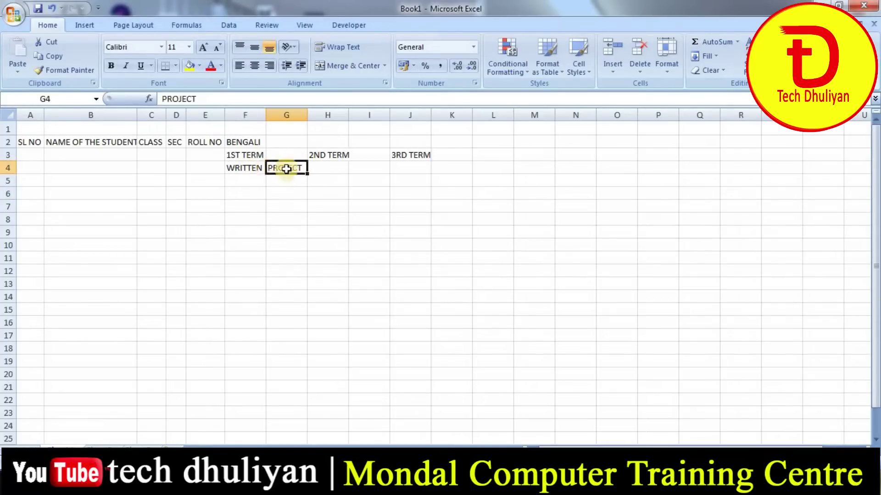
pyautogui.click(252, 170)
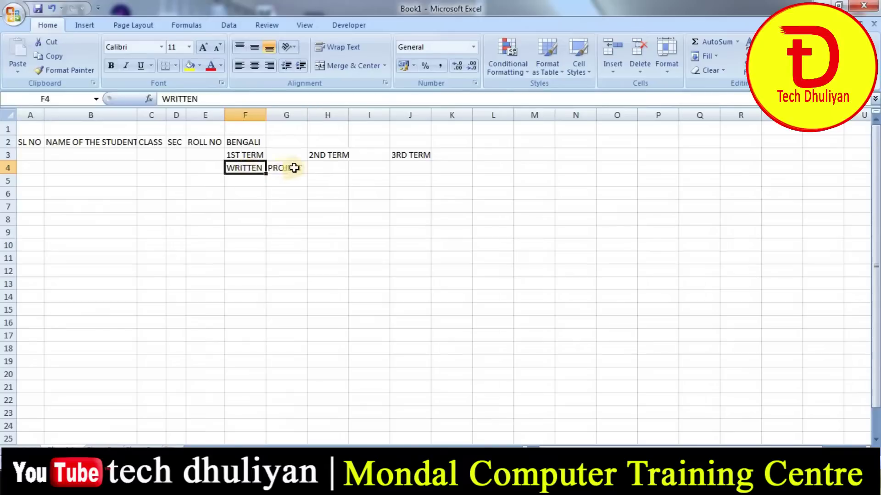
pyautogui.click(289, 169)
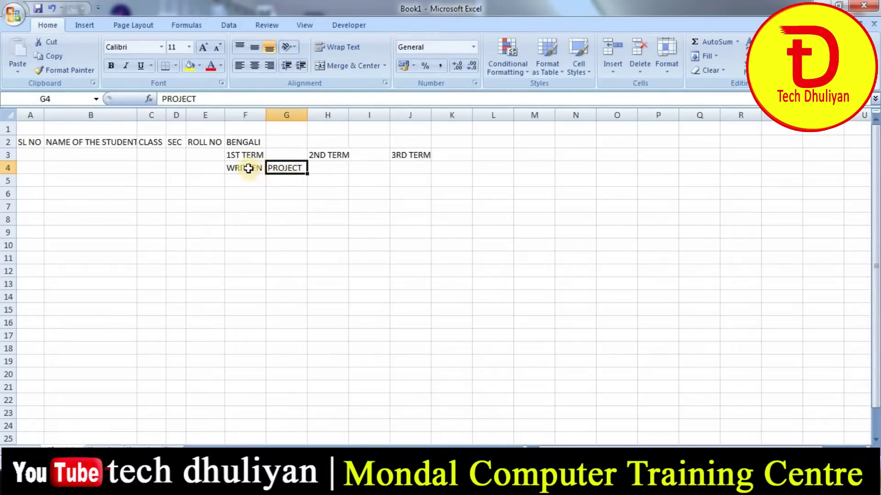
pyautogui.moveTo(250, 169); pyautogui.dragTo(290, 168)
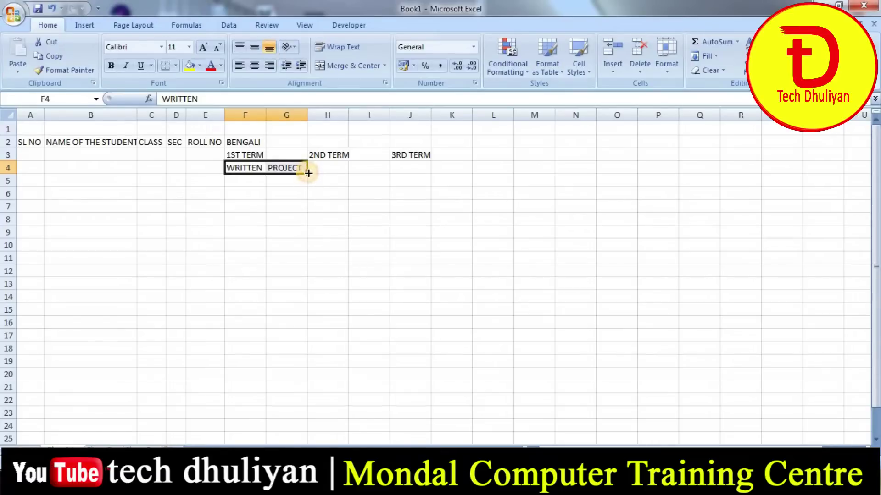
pyautogui.moveTo(308, 173); pyautogui.dragTo(422, 172)
pyautogui.click(322, 204)
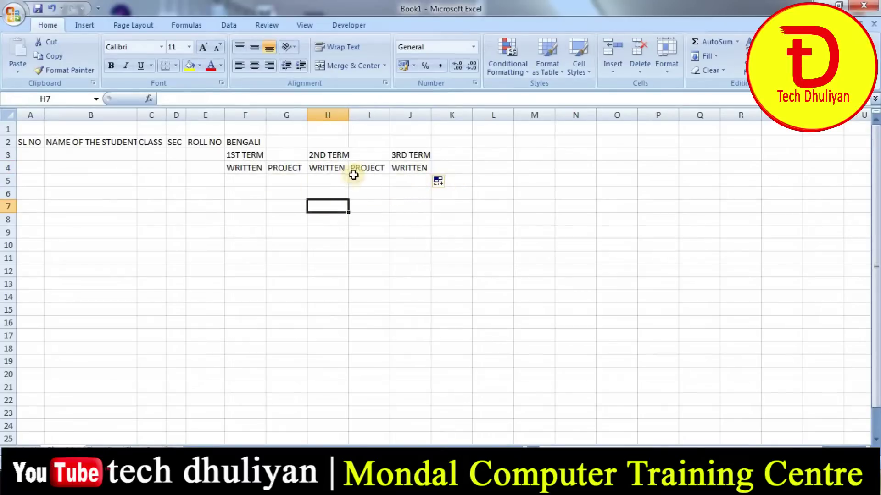
# - Select the 1ST TERM heading in F3 and the cells around it
pyautogui.click(242, 155)
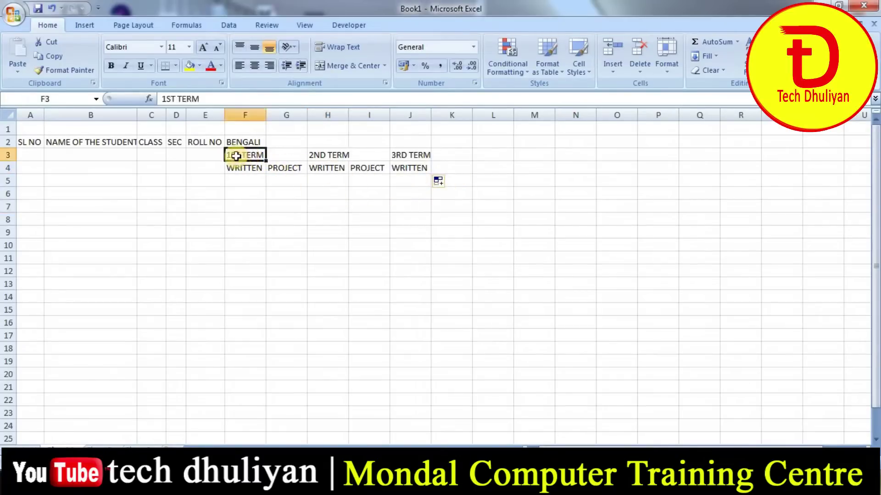
pyautogui.click(282, 156)
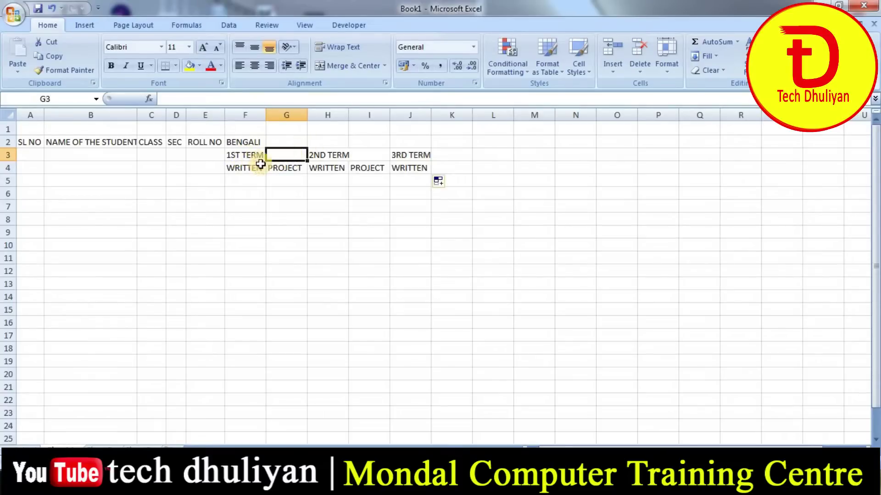
pyautogui.click(293, 168)
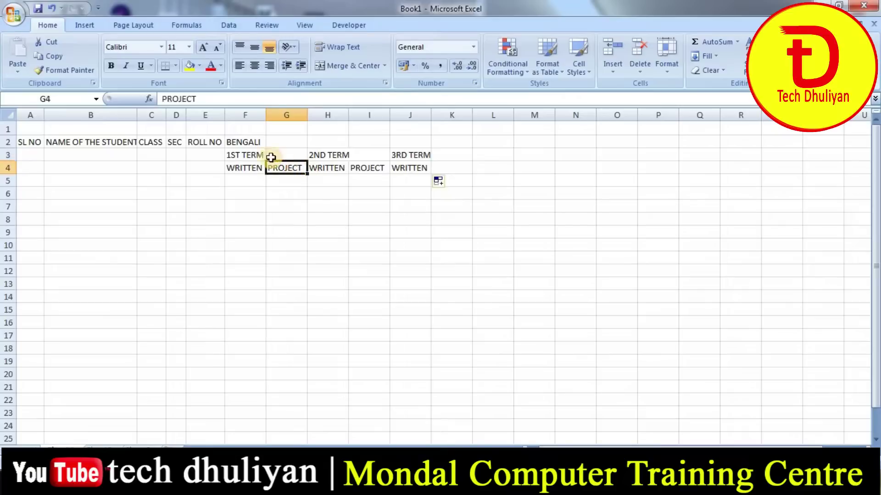
pyautogui.click(254, 156)
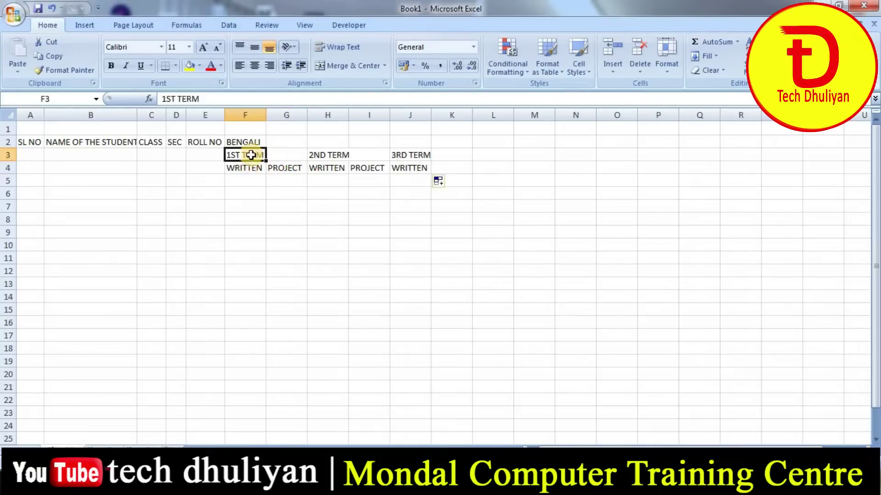
# - Merge and centre 1ST TERM over F3:G3 and 2ND TERM over H3:I3
pyautogui.moveTo(247, 155); pyautogui.dragTo(293, 154)
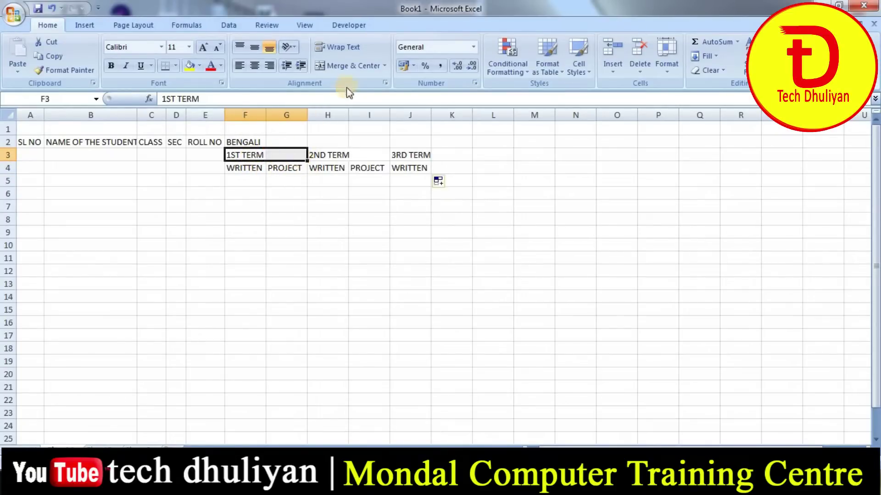
pyautogui.click(353, 68)
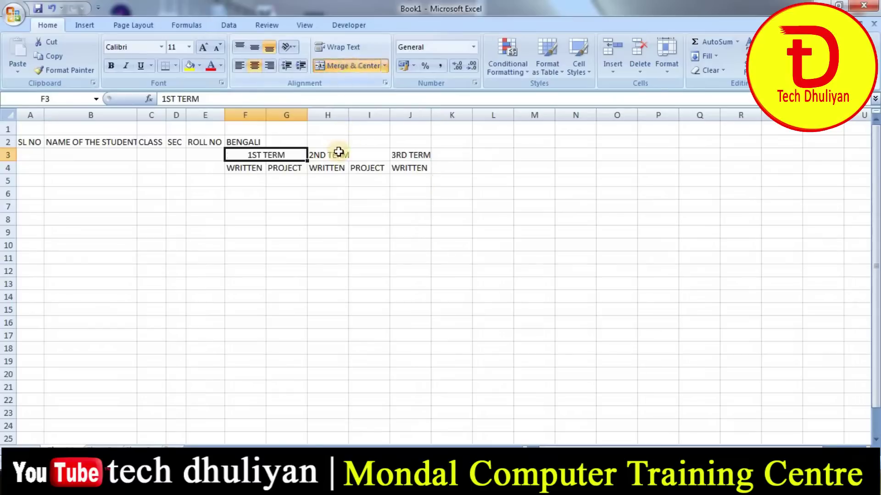
pyautogui.moveTo(339, 153); pyautogui.dragTo(374, 153)
pyautogui.click(359, 66)
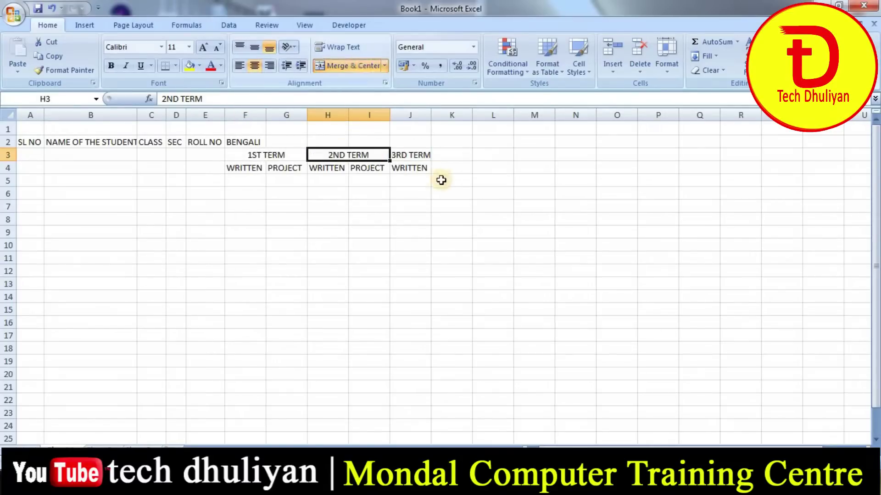
# - Fill WRITTEN and PROJECT into J4:K4 and merge and centre 3RD TERM over J3:K3
pyautogui.moveTo(326, 168); pyautogui.dragTo(457, 177)
pyautogui.click(421, 192)
pyautogui.moveTo(415, 155); pyautogui.dragTo(452, 154)
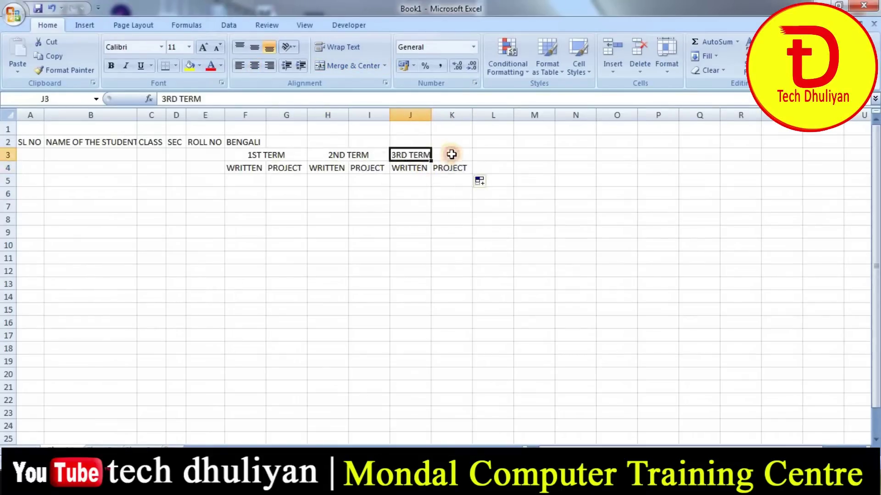
pyautogui.click(351, 66)
pyautogui.click(370, 230)
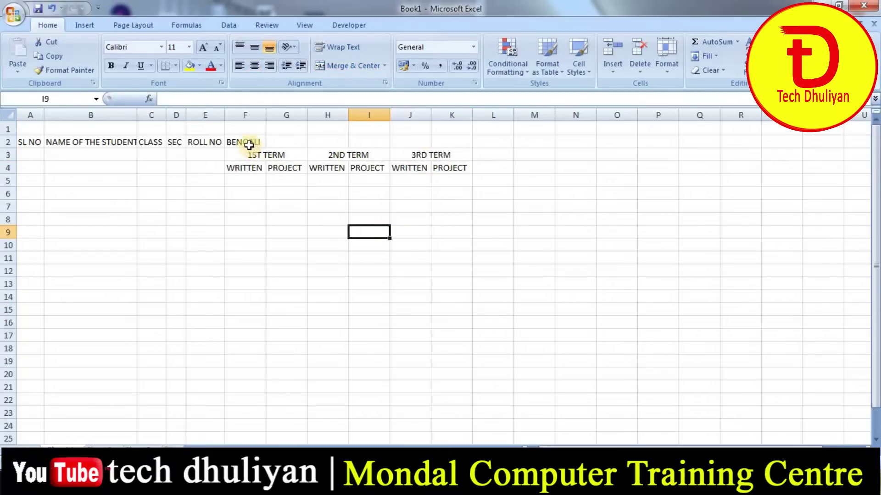
# - Merge and centre BENGALI across F2:K2, then select the header table A2:K4
pyautogui.moveTo(256, 142); pyautogui.dragTo(440, 145)
pyautogui.click(281, 167)
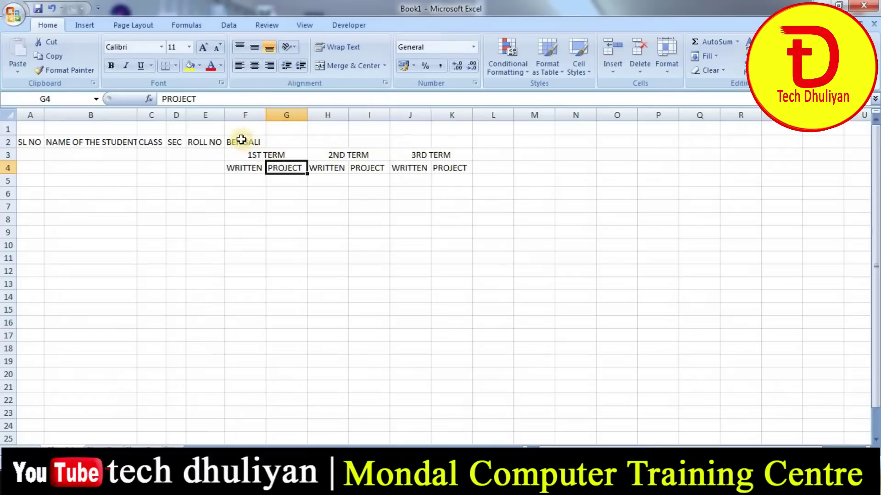
pyautogui.moveTo(241, 140); pyautogui.dragTo(444, 140)
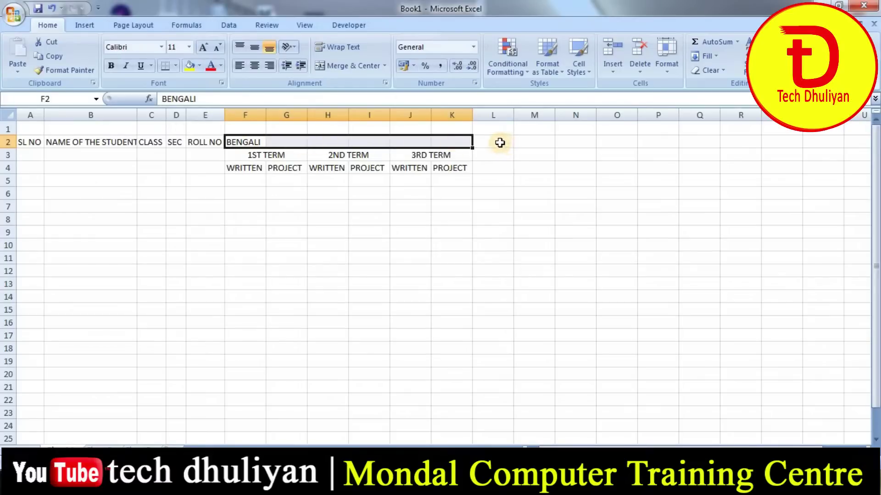
pyautogui.click(338, 66)
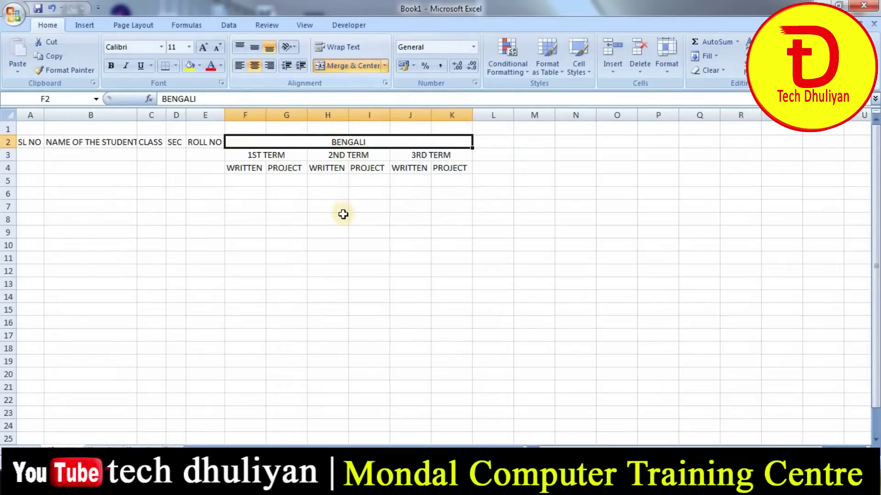
pyautogui.moveTo(342, 207); pyautogui.dragTo(342, 218)
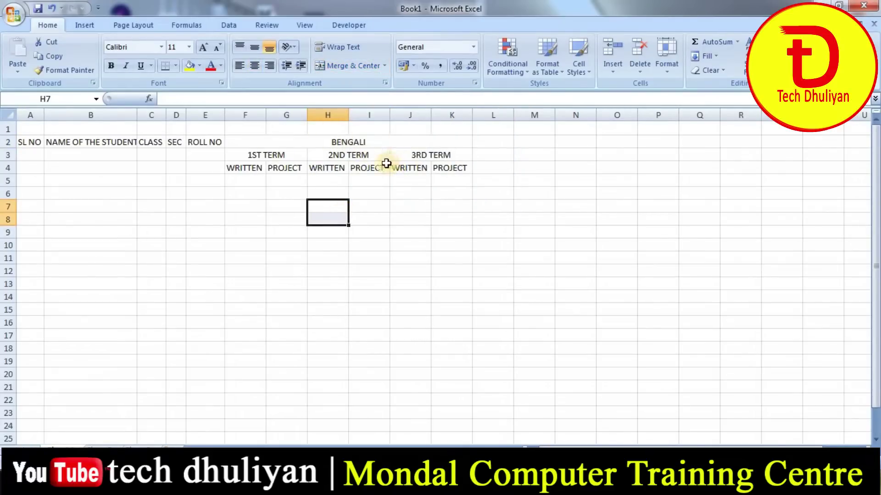
pyautogui.moveTo(30, 141); pyautogui.dragTo(464, 171)
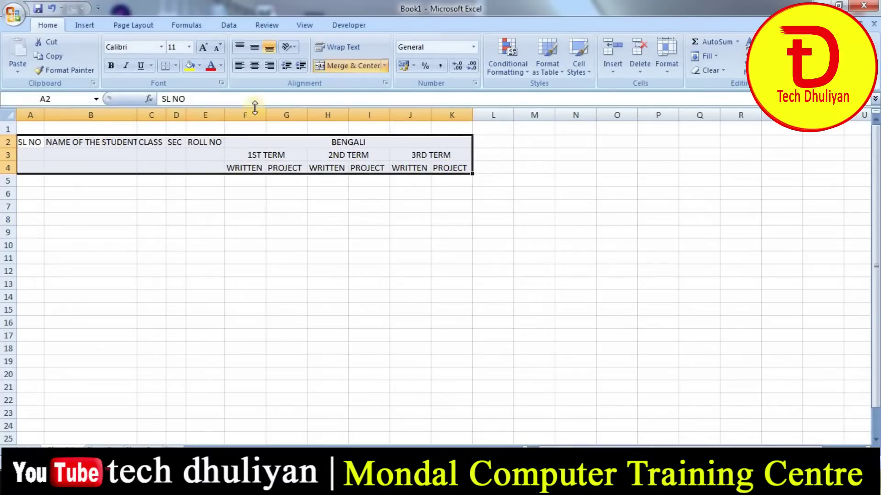
# - Apply All Borders to the A2:K4 header table
pyautogui.click(175, 66)
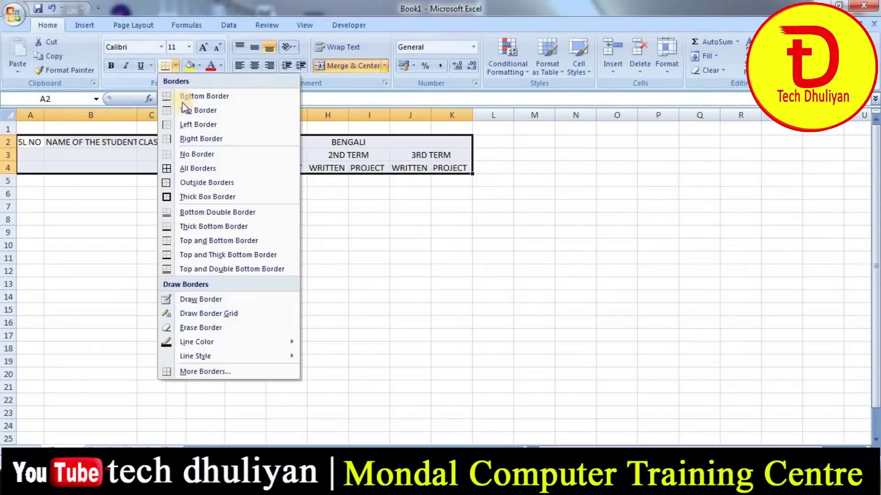
pyautogui.click(168, 168)
pyautogui.click(285, 219)
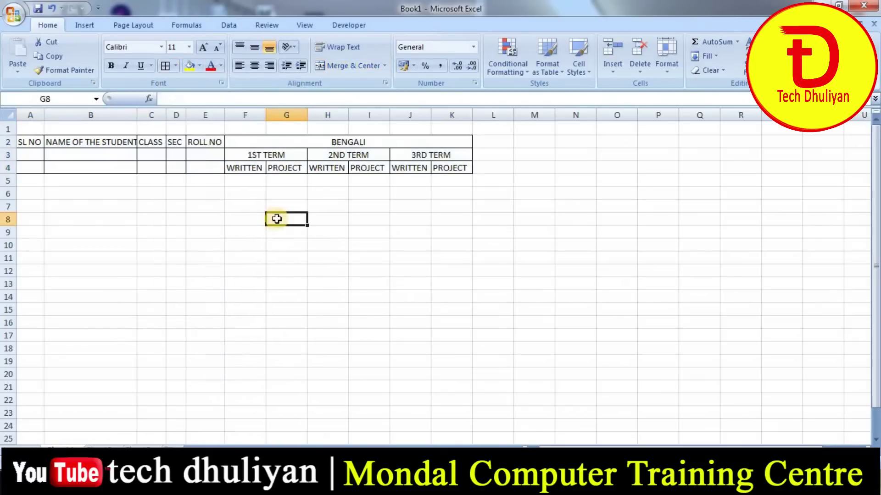
# - Inspect the merged BENGALI and term headings and the WRITTEN/PROJECT cells to verify the borders
pyautogui.click(353, 140)
pyautogui.click(267, 158)
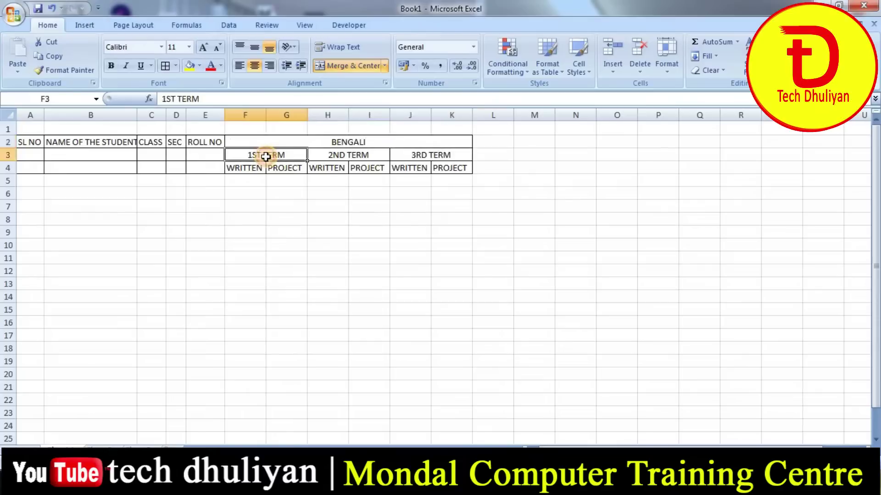
pyautogui.click(367, 156)
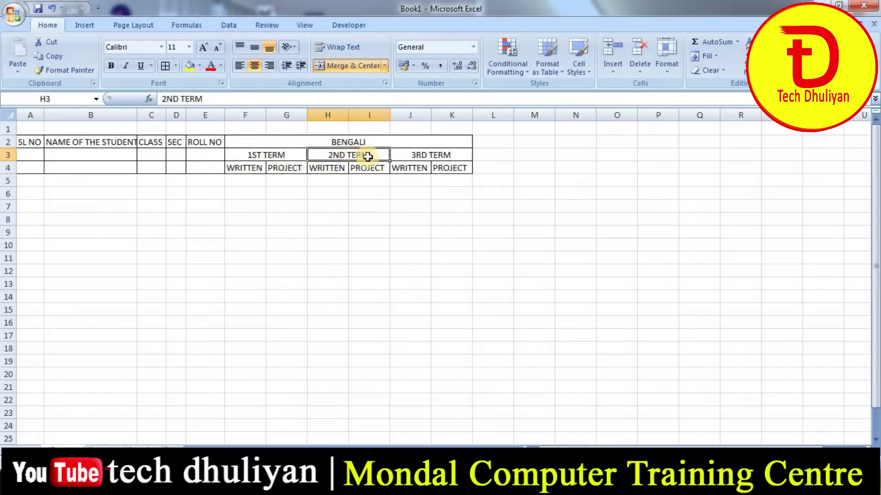
pyautogui.click(458, 157)
pyautogui.click(269, 159)
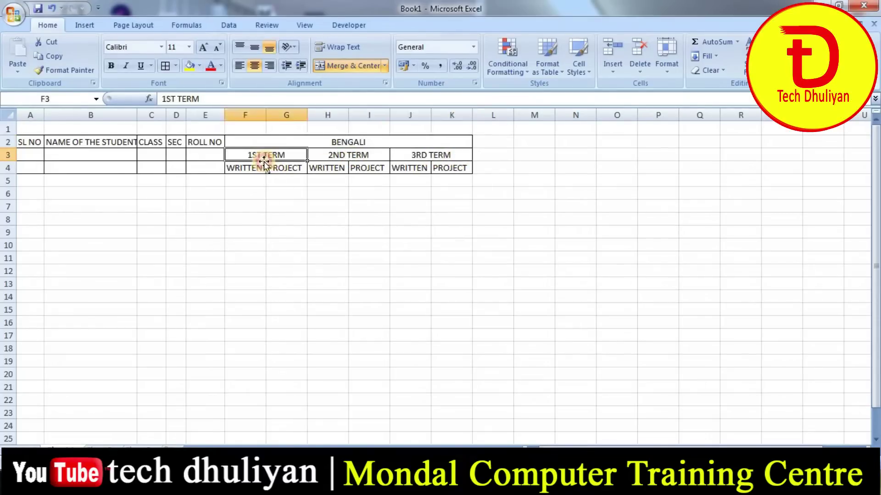
pyautogui.click(252, 167)
pyautogui.click(286, 168)
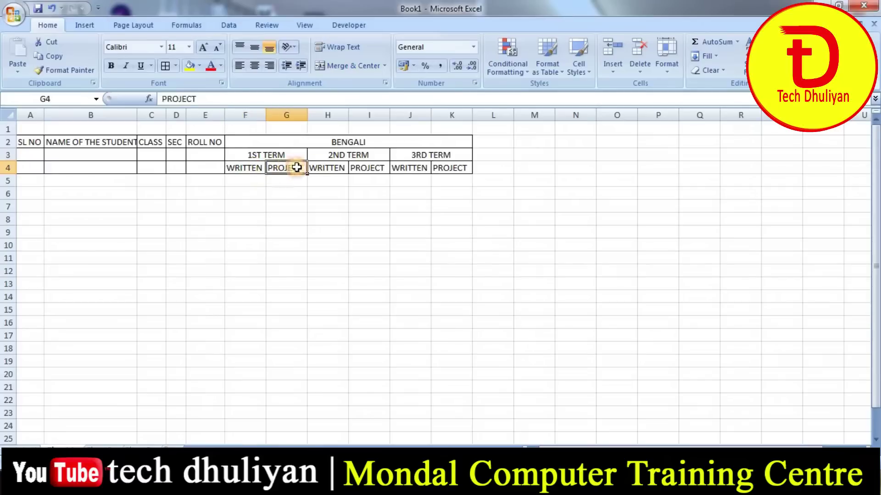
pyautogui.click(338, 167)
pyautogui.click(379, 168)
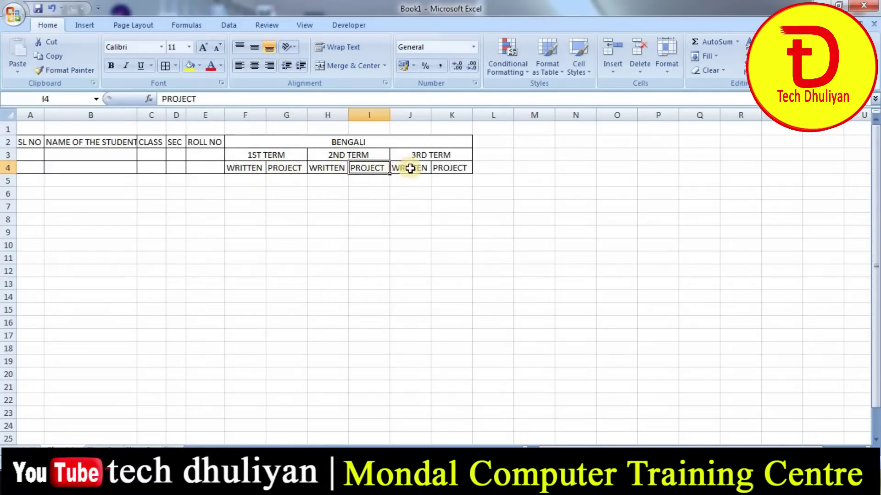
pyautogui.click(412, 175)
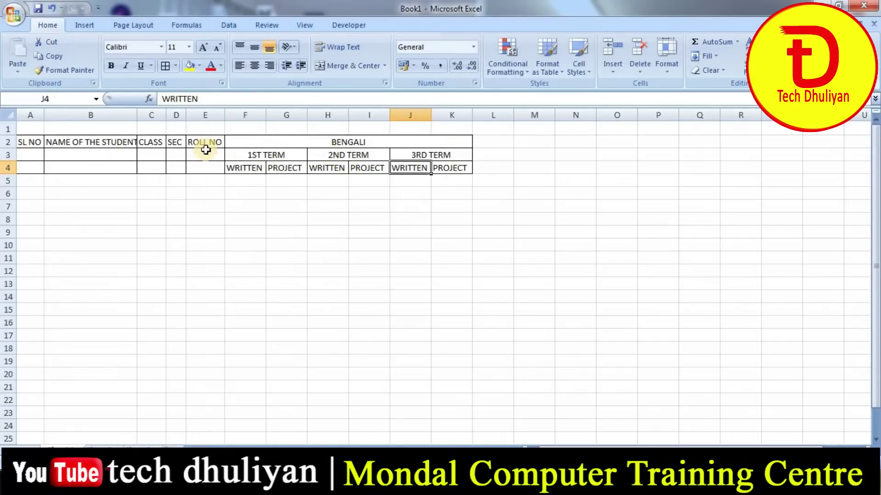
# - Merge ROLL NO, SEC, CLASS, NAME OF THE STUDENT and SL NO each down rows 2–4
pyautogui.click(201, 170)
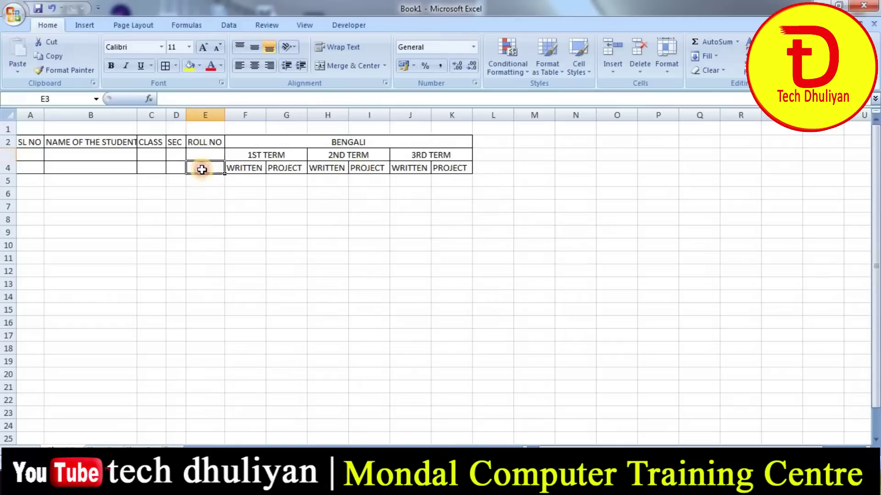
pyautogui.moveTo(209, 144); pyautogui.dragTo(212, 168)
pyautogui.click(346, 64)
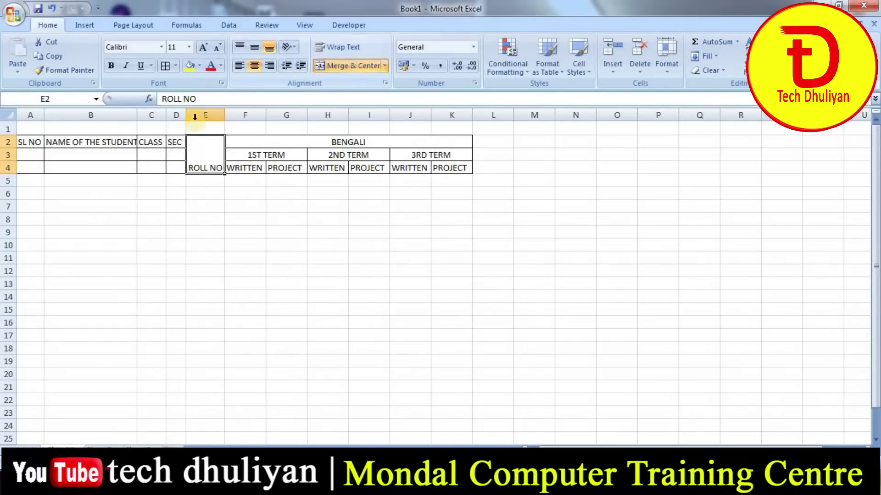
pyautogui.moveTo(173, 140); pyautogui.dragTo(150, 165)
pyautogui.click(350, 65)
pyautogui.click(148, 144)
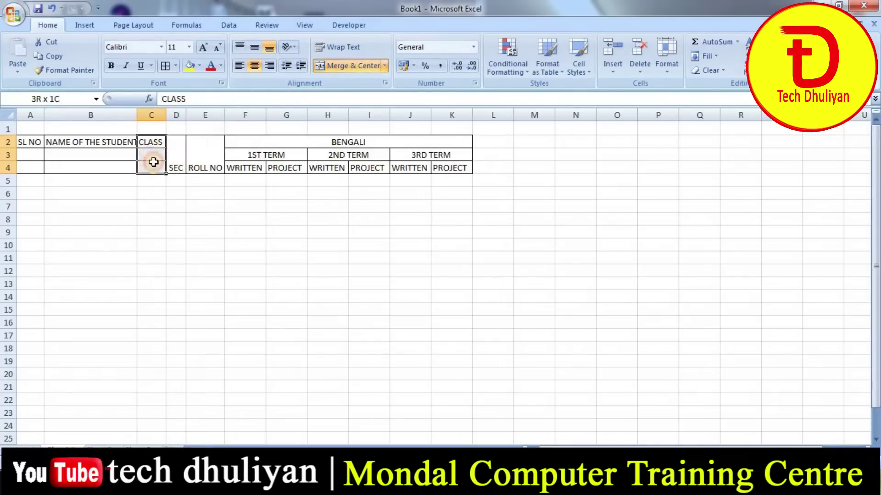
pyautogui.click(349, 65)
pyautogui.moveTo(113, 141); pyautogui.dragTo(109, 167)
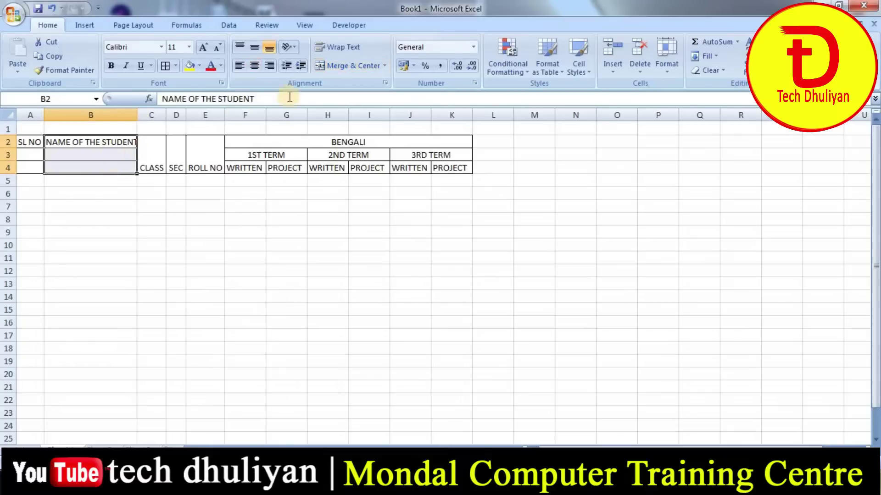
pyautogui.click(367, 65)
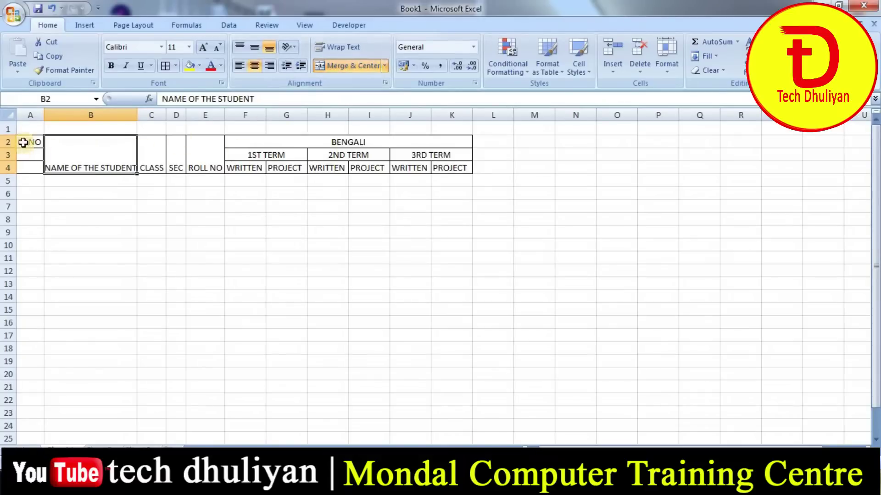
pyautogui.moveTo(25, 141); pyautogui.dragTo(24, 166)
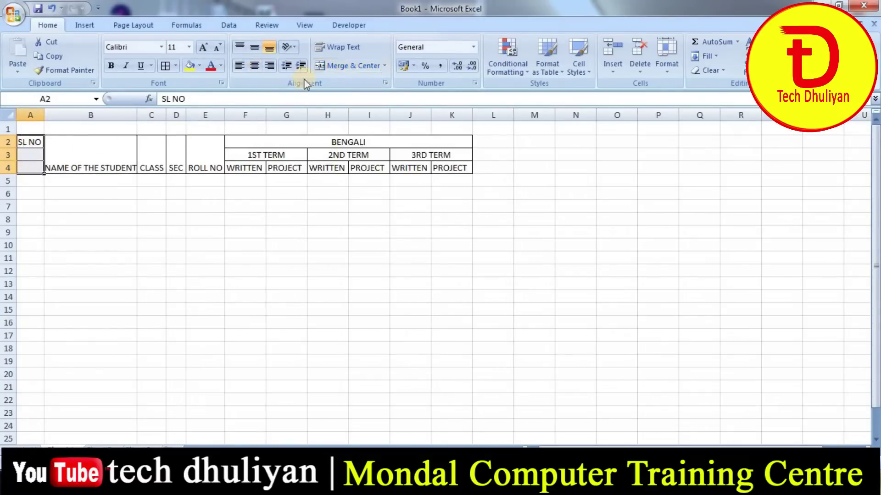
pyautogui.click(359, 73)
# - Middle-align the five merged student headings in A2:E4
pyautogui.moveTo(83, 150); pyautogui.dragTo(193, 148)
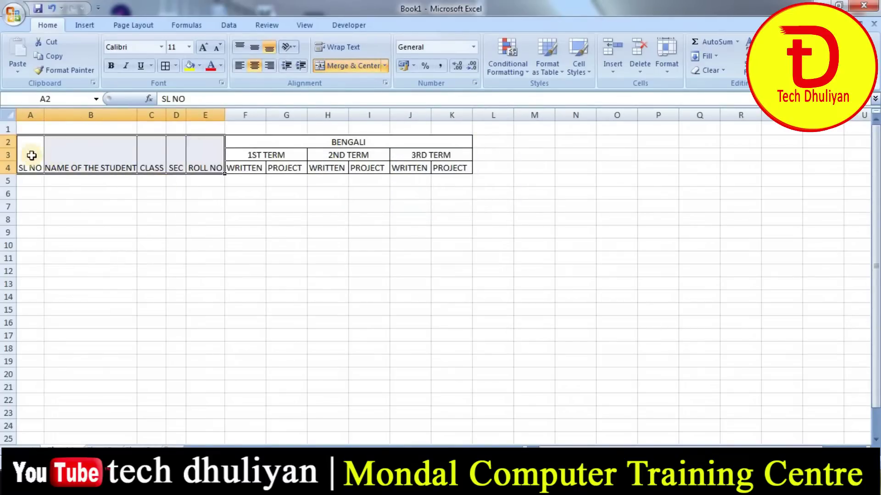
pyautogui.moveTo(28, 157); pyautogui.dragTo(205, 157)
pyautogui.click(256, 49)
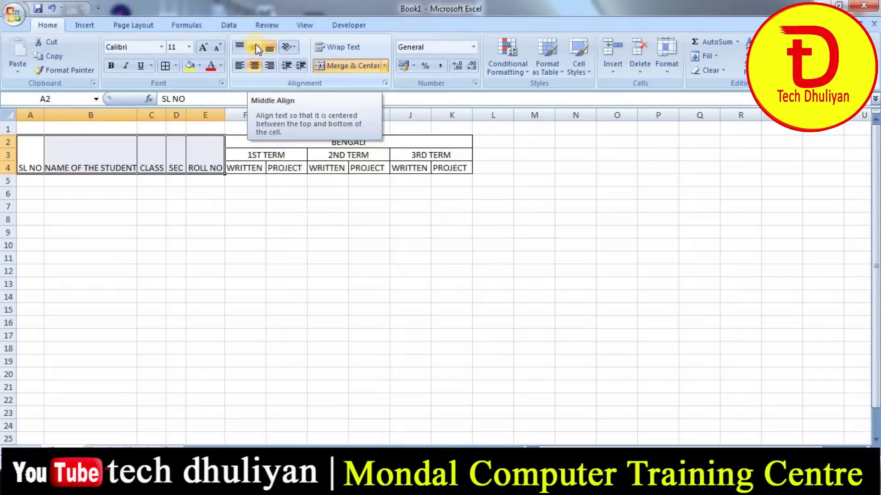
pyautogui.click(255, 49)
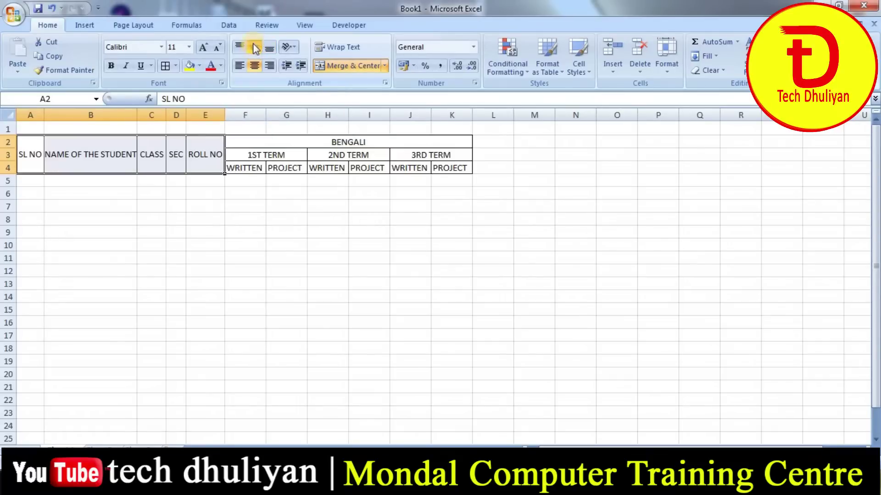
pyautogui.click(192, 202)
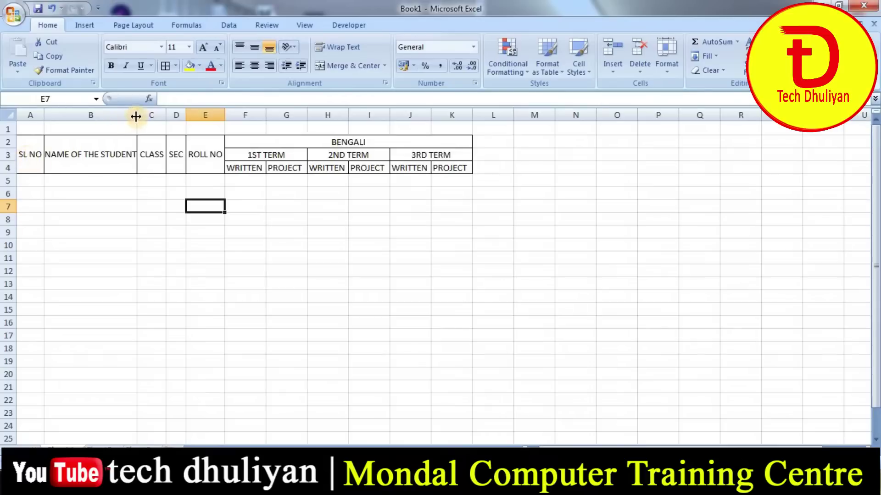
# - Widen column B for NAME OF THE STUDENT and bold the A2:K4 header table
pyautogui.moveTo(139, 116); pyautogui.dragTo(141, 117)
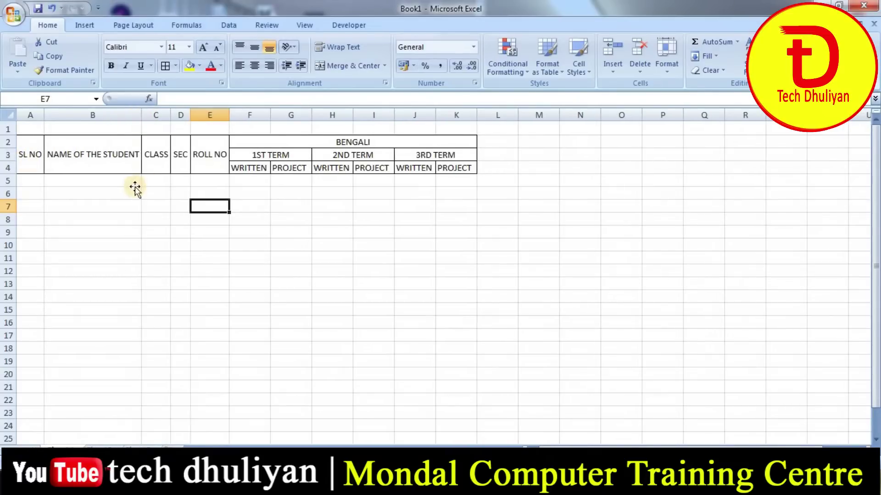
pyautogui.click(93, 178)
pyautogui.moveTo(23, 163); pyautogui.dragTo(408, 146)
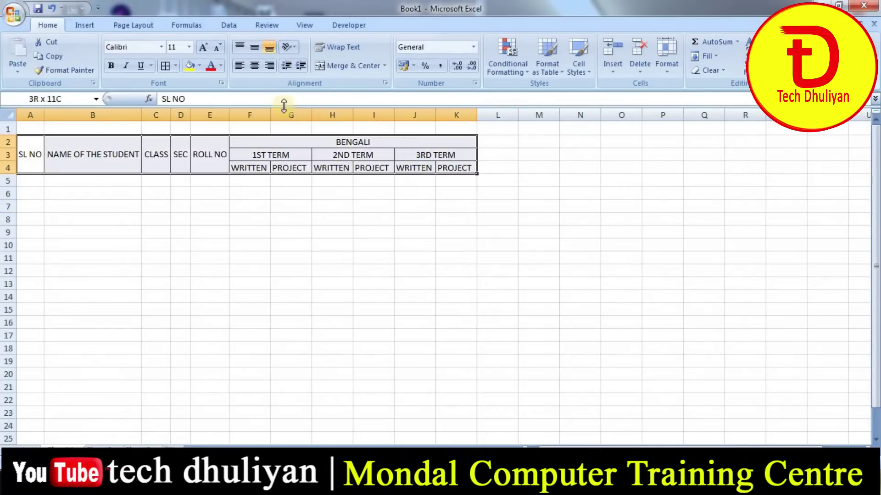
pyautogui.click(111, 65)
pyautogui.click(156, 206)
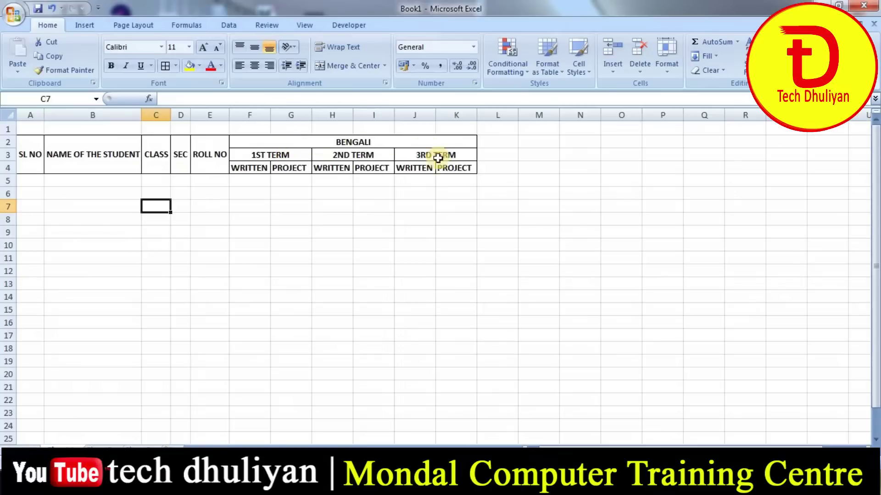
# - Copy the BENGALI block F2:K4 to L2 and retitle the copy ENGLISH
pyautogui.moveTo(278, 141); pyautogui.dragTo(279, 166)
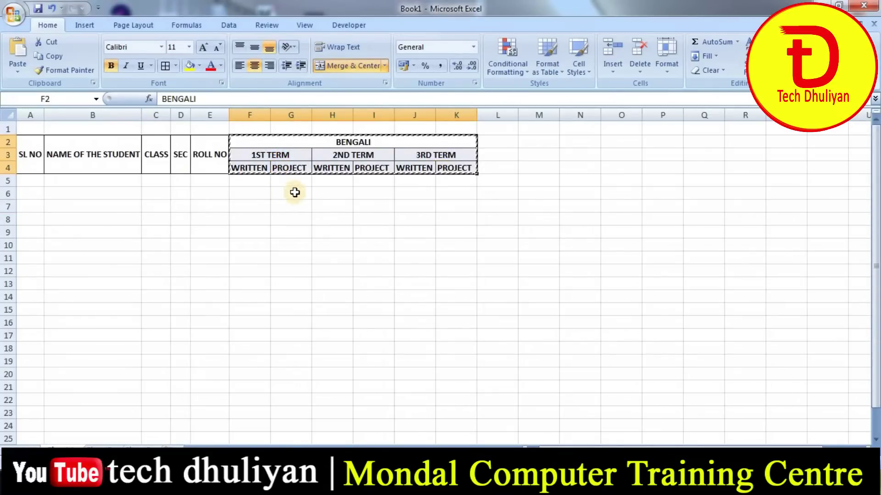
pyautogui.hotkey('ctrl', 'c')
pyautogui.click(501, 142)
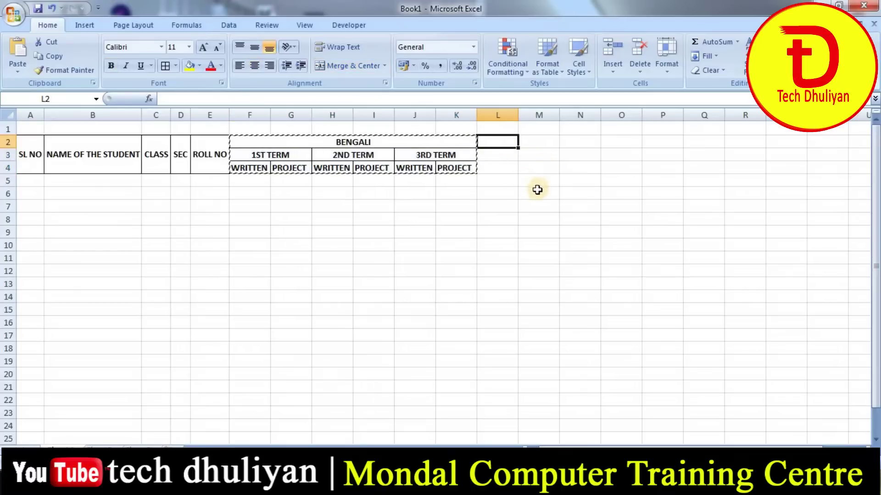
pyautogui.hotkey('ctrl', 'v')
pyautogui.click(537, 229)
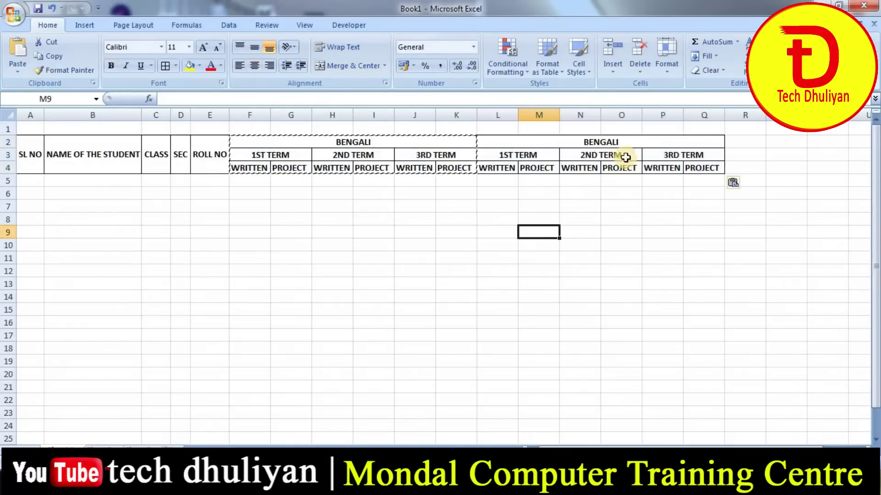
pyautogui.click(629, 143)
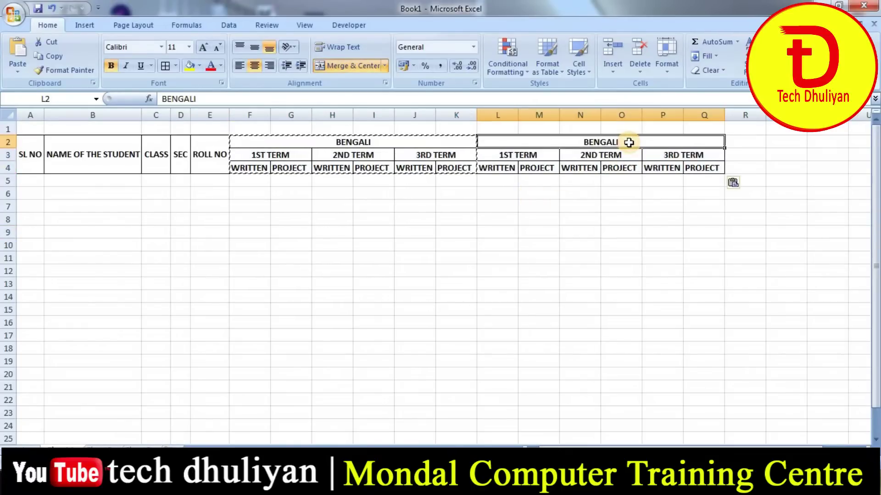
pyautogui.write('ENG')
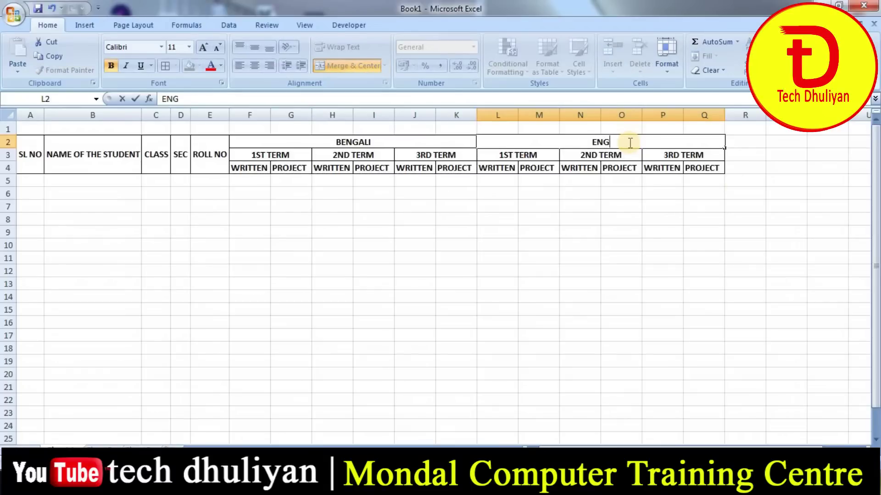
pyautogui.press('Return')
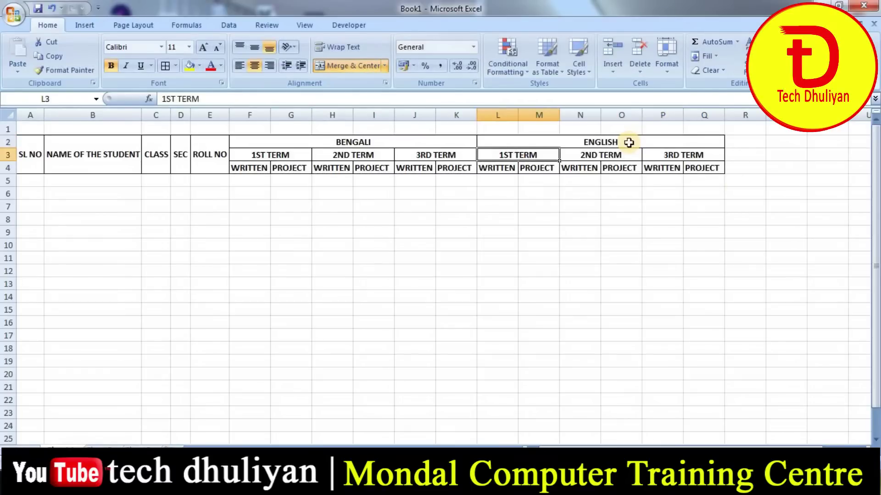
pyautogui.click(549, 203)
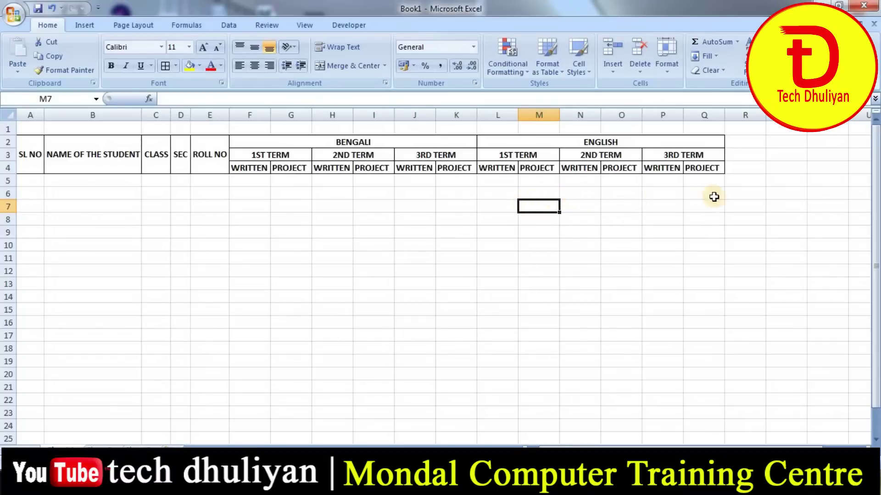
# - Duplicate the ENGLISH block at R2 and title it MATHEMATICS
pyautogui.click(697, 208)
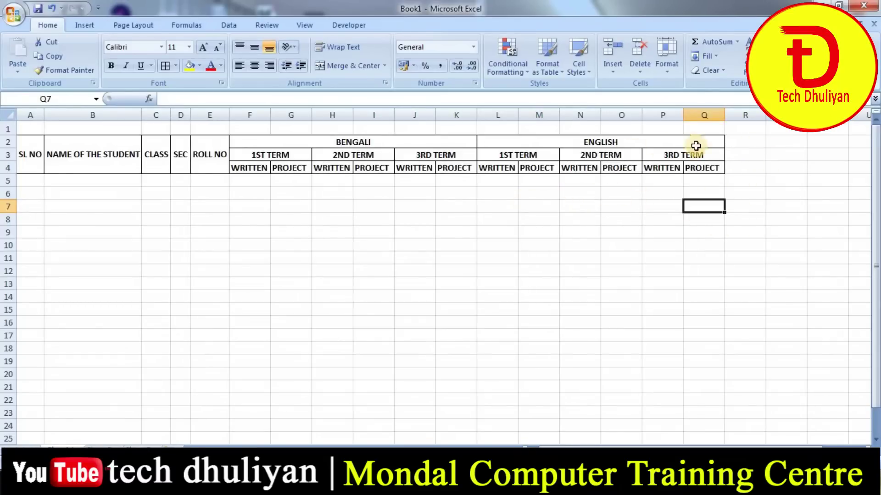
pyautogui.moveTo(542, 142); pyautogui.dragTo(552, 170)
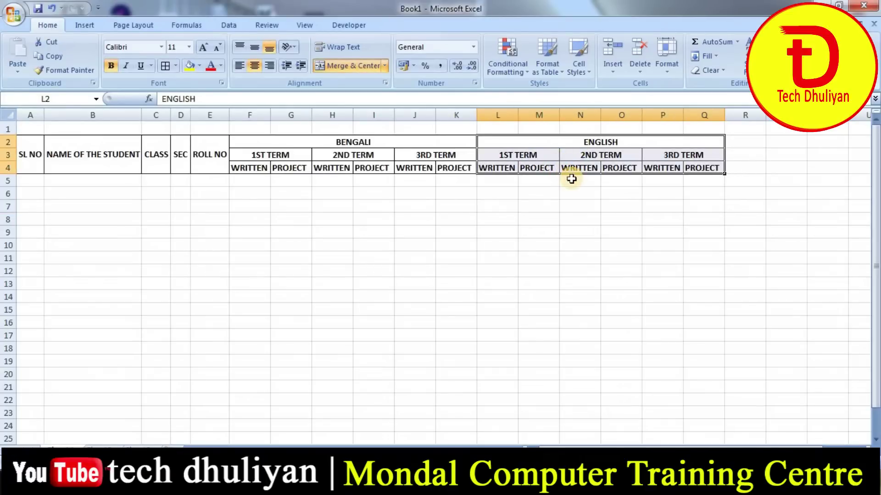
pyautogui.hotkey('ctrl', 'c')
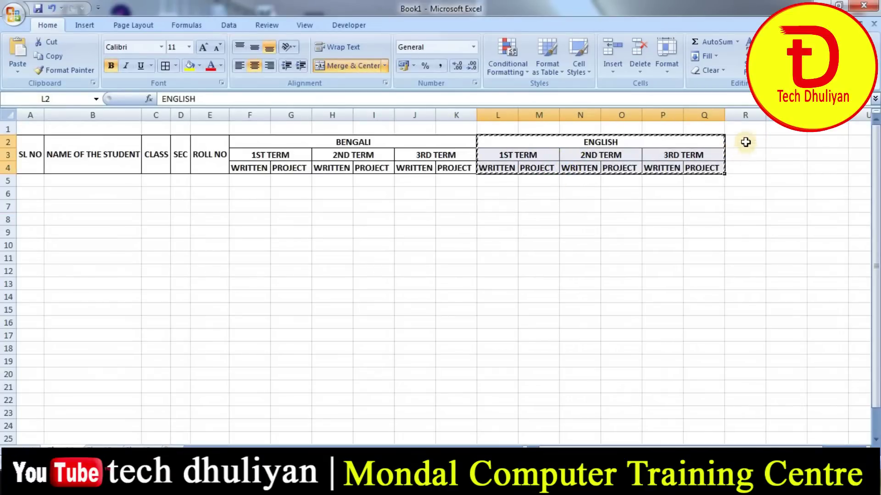
pyautogui.click(745, 143)
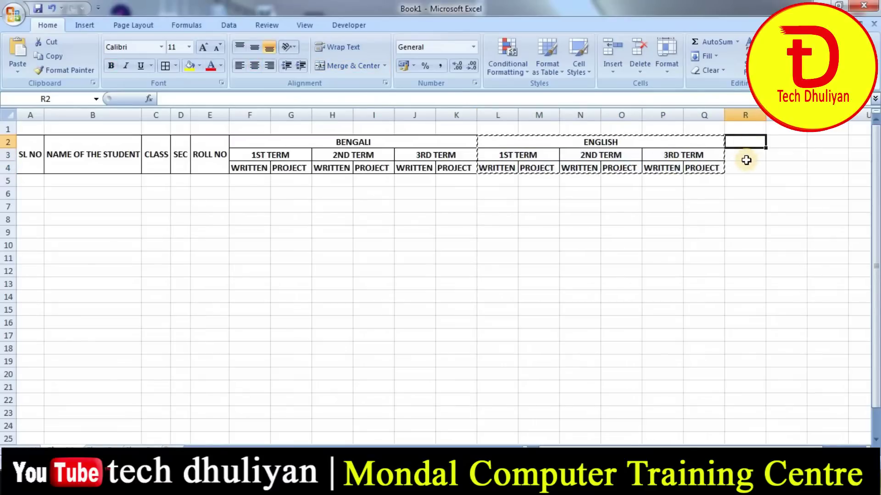
pyautogui.hotkey('ctrl', 'v')
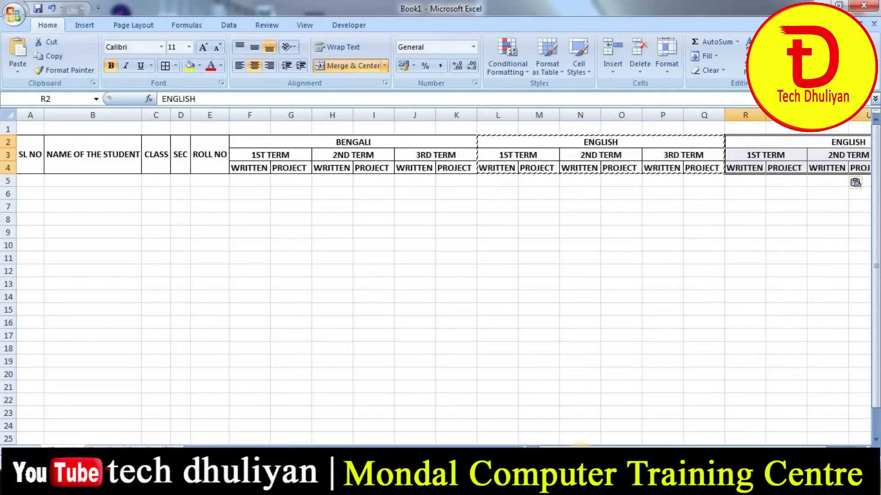
pyautogui.hscroll(2, 678, 295)
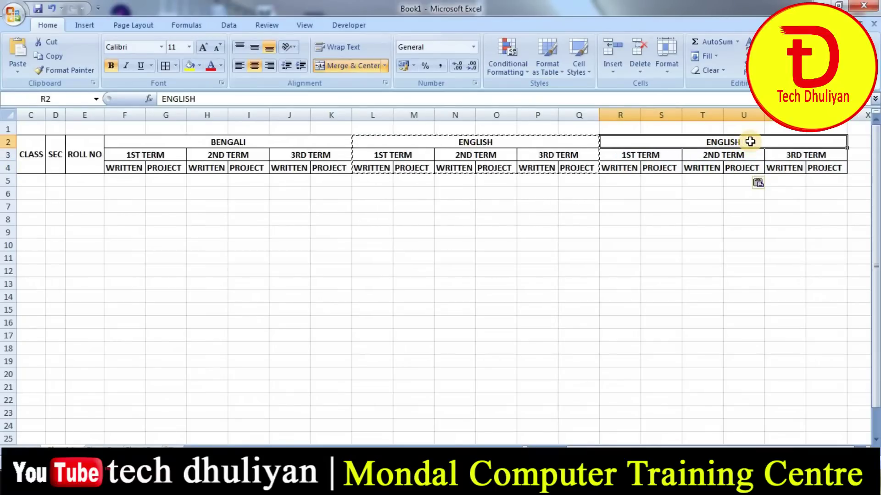
pyautogui.write('MATHEMATICS')
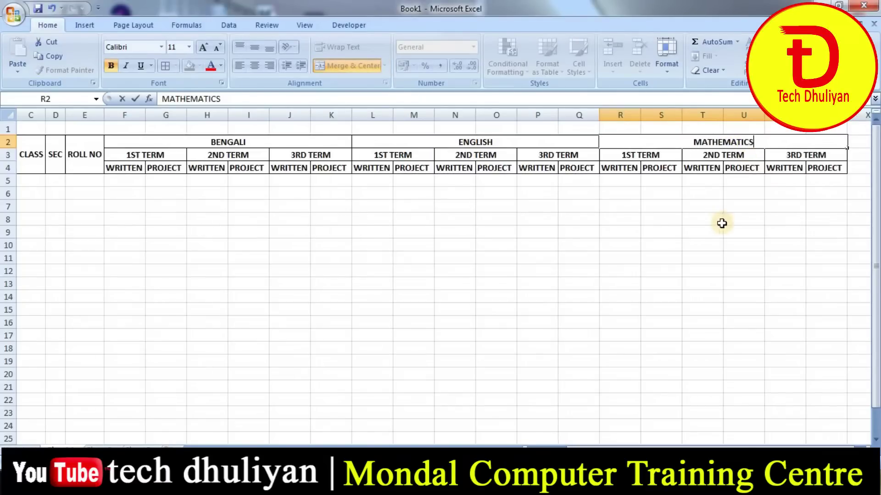
pyautogui.click(721, 222)
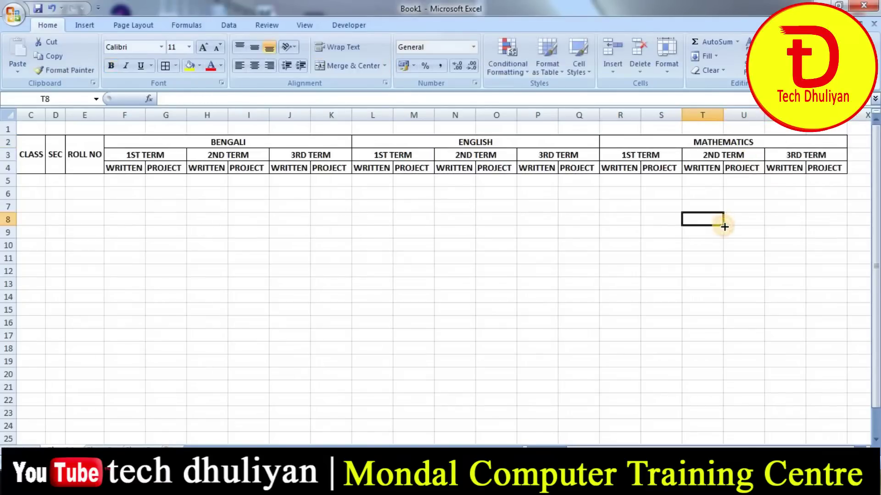
pyautogui.click(284, 139)
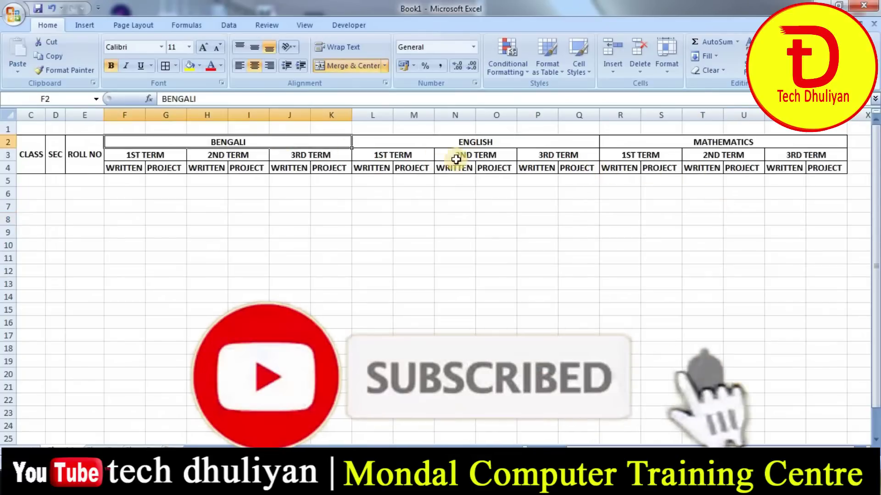
pyautogui.click(504, 141)
# - Copy the MATHEMATICS block R2:W4 and paste it at X2 and at AD2
pyautogui.click(741, 140)
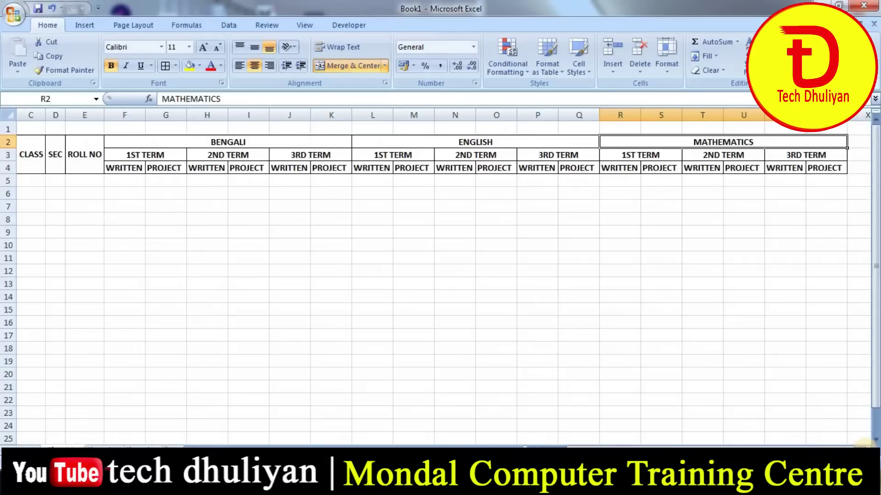
pyautogui.hscroll(6, 440, 275)
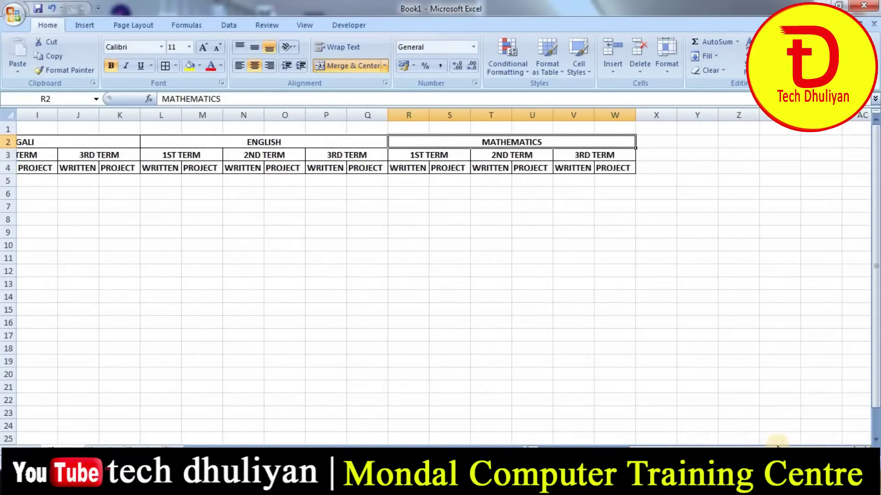
pyautogui.moveTo(790, 443); pyautogui.dragTo(838, 444)
pyautogui.hscroll(4, 861, 443)
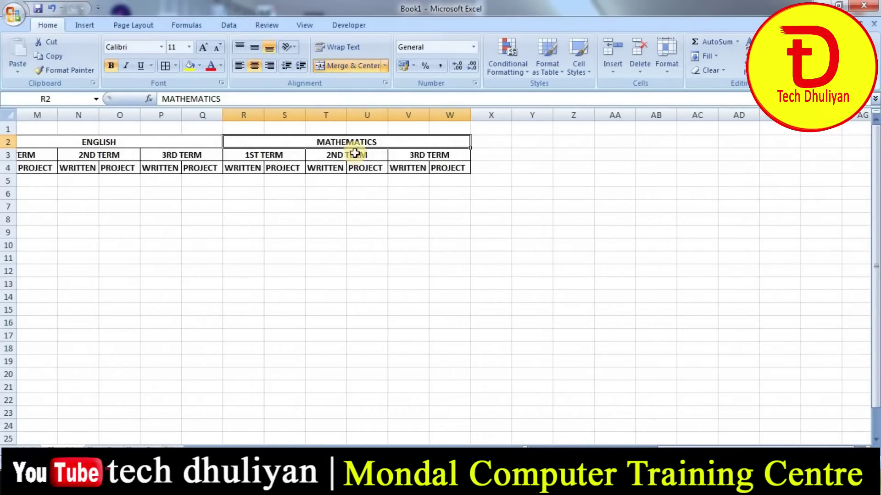
pyautogui.moveTo(381, 140); pyautogui.dragTo(373, 165)
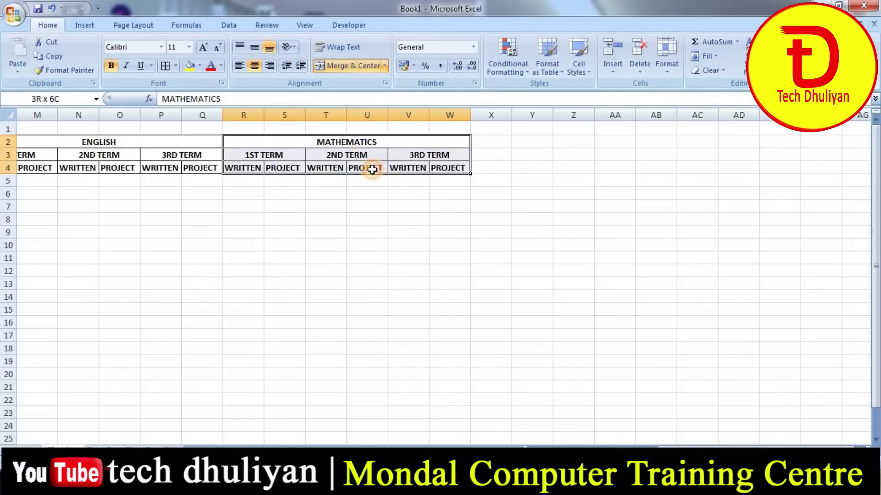
pyautogui.click(49, 58)
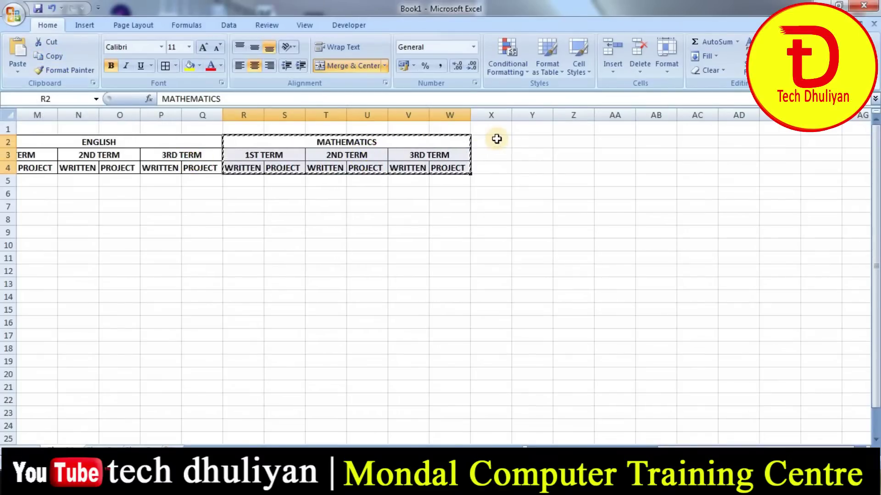
pyautogui.click(486, 140)
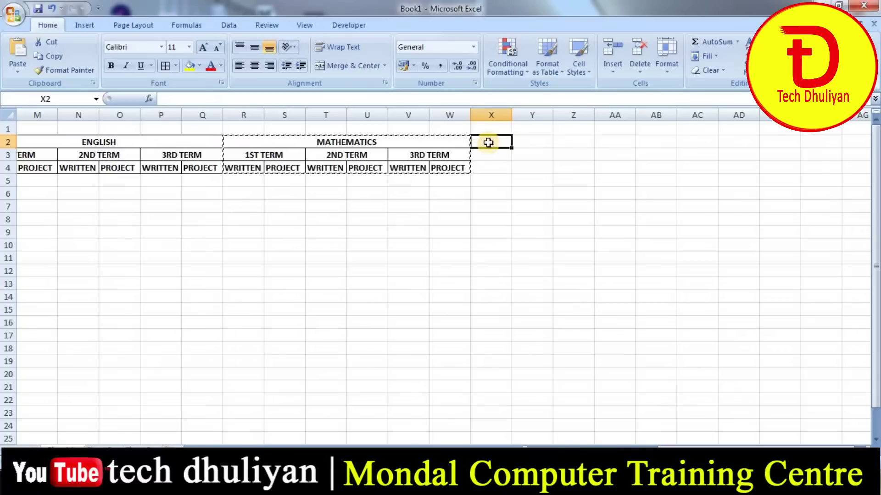
pyautogui.click(18, 52)
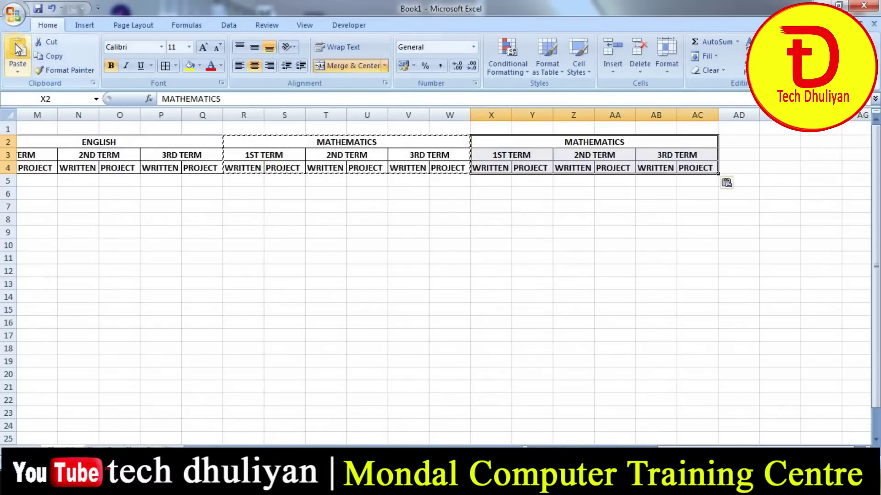
pyautogui.click(738, 143)
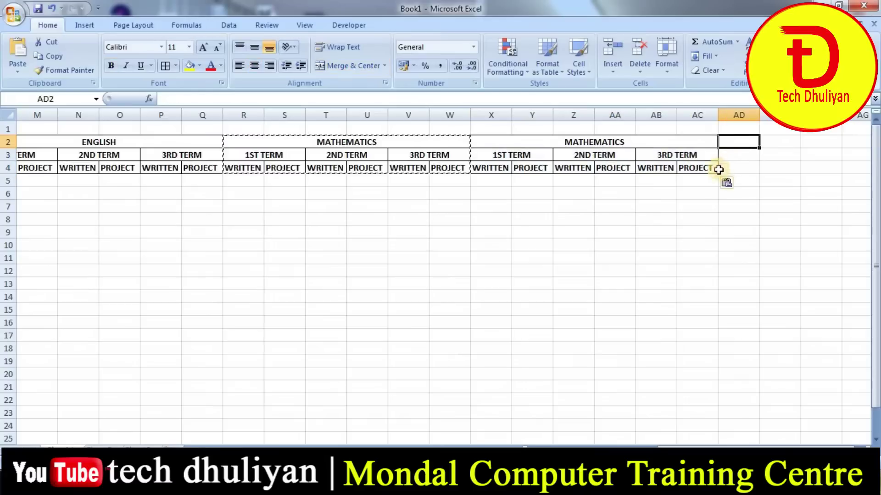
pyautogui.click(14, 50)
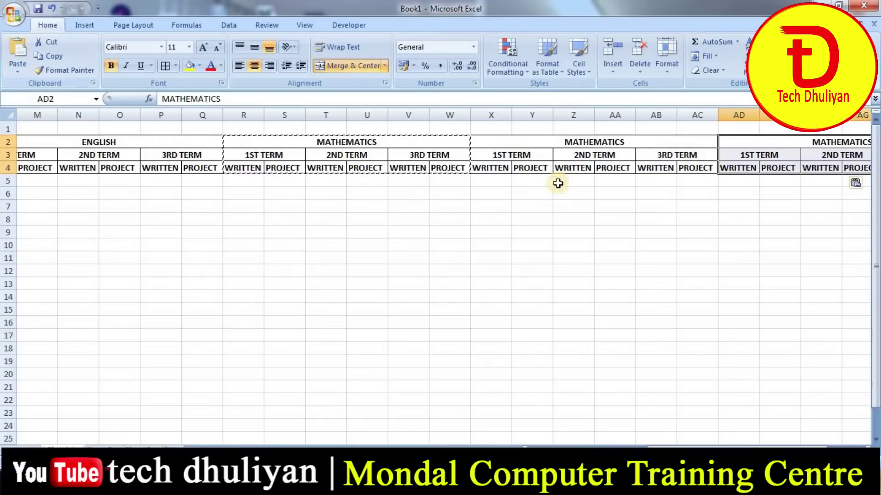
# - Retitle the X2 block LIFE SCIENCE and the AD2 block PHYSICAL SCIENCE
pyautogui.click(577, 145)
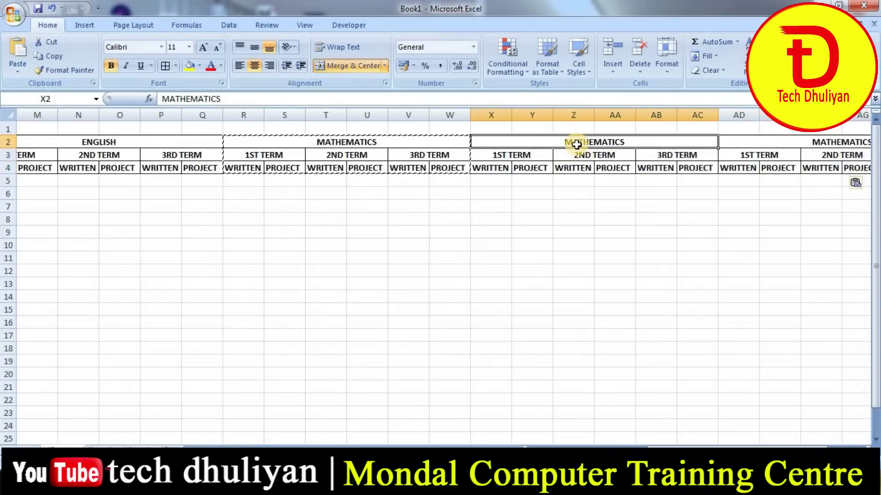
pyautogui.write('LIFE SCIENCE')
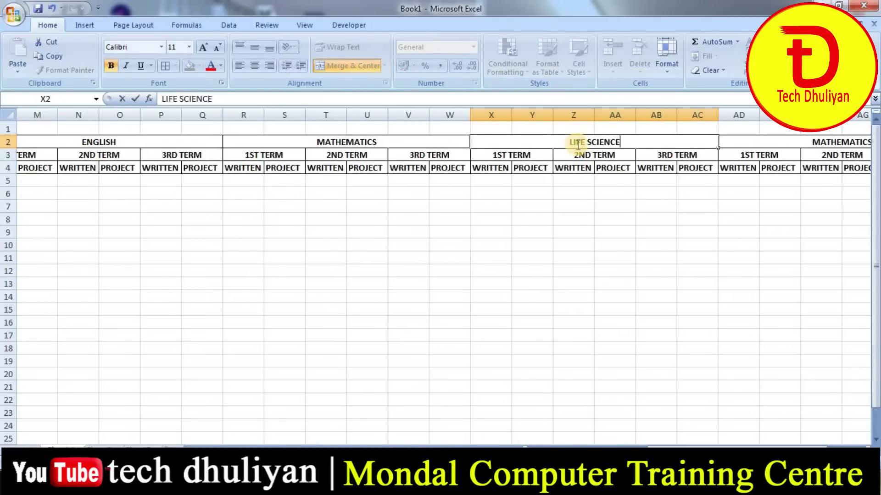
pyautogui.click(786, 140)
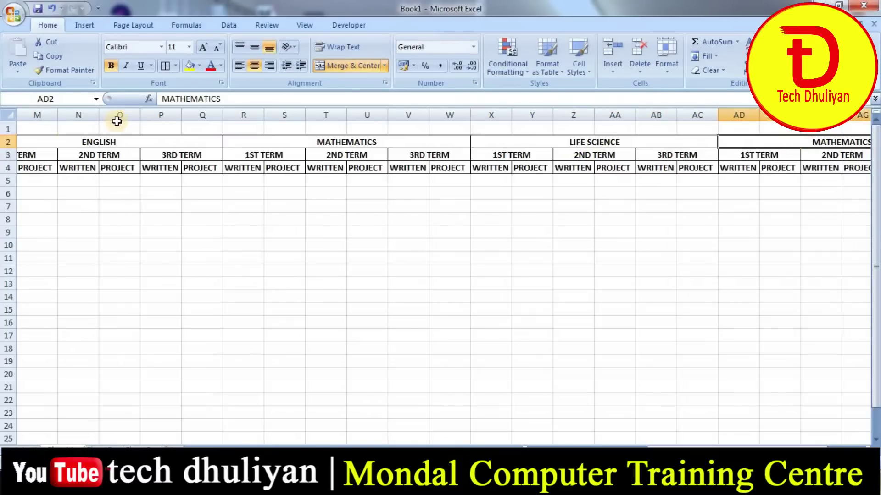
pyautogui.write('PHYSICAL SC')
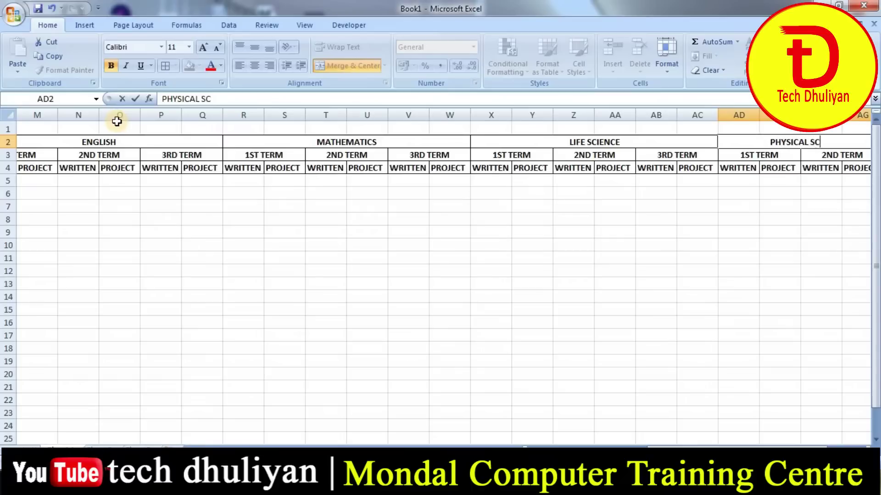
pyautogui.write('IENCE')
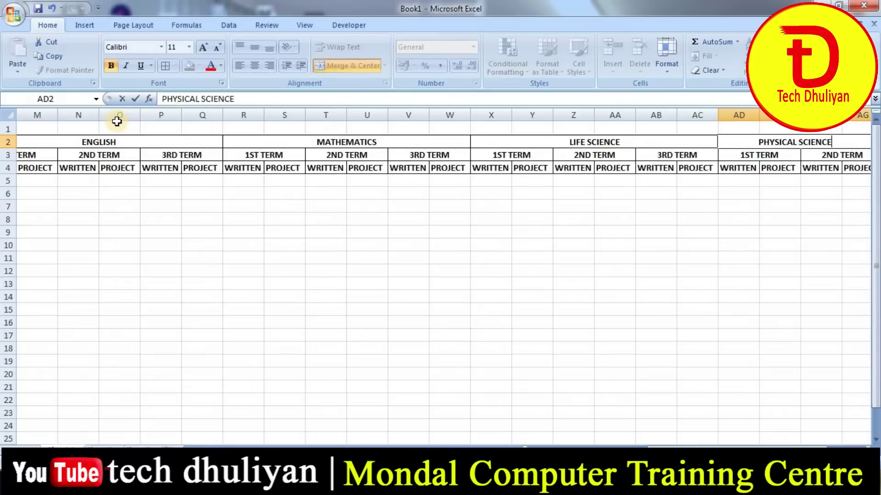
pyautogui.press('Tab')
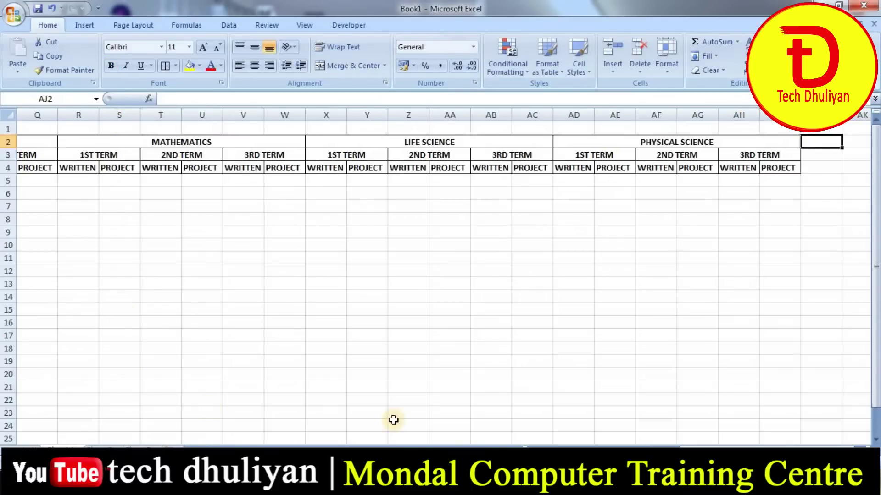
# - Copy the PHYSICAL SCIENCE header block AD2:AI4 and paste it at AJ2 and AP2
pyautogui.click(861, 443)
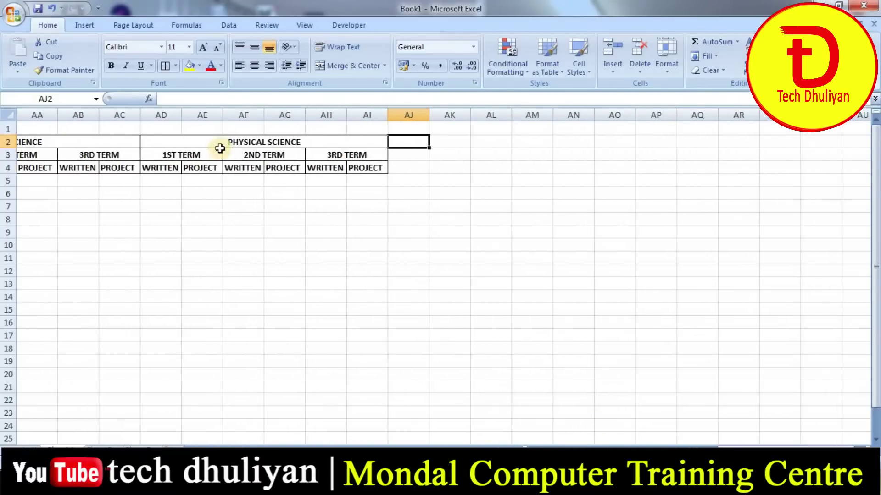
pyautogui.click(219, 144)
pyautogui.click(230, 193)
pyautogui.moveTo(214, 143); pyautogui.dragTo(209, 168)
pyautogui.click(54, 57)
pyautogui.click(401, 140)
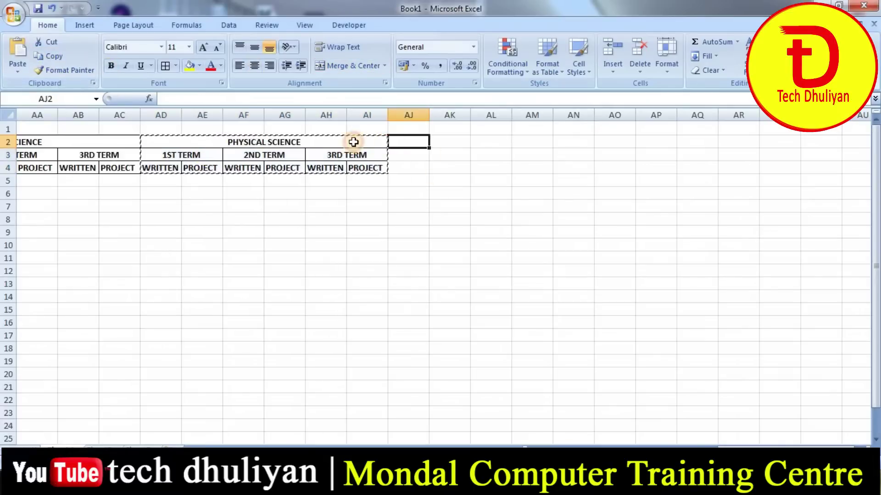
pyautogui.click(17, 54)
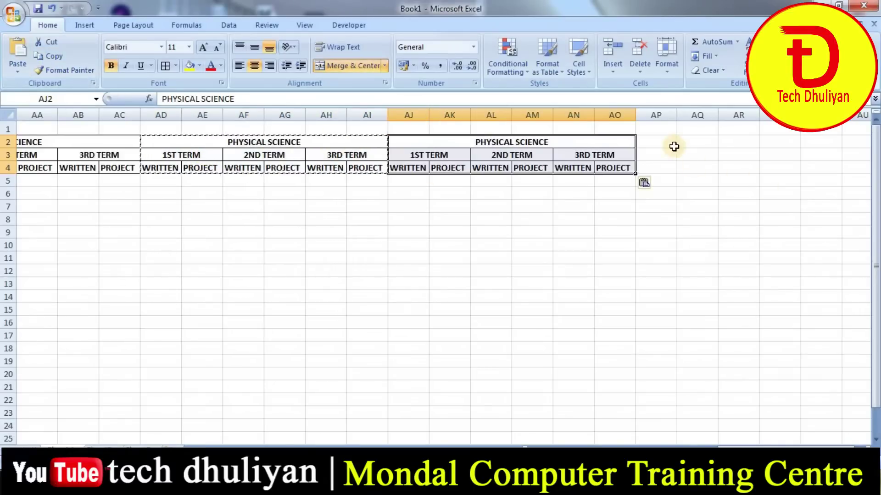
pyautogui.click(661, 144)
pyautogui.click(18, 51)
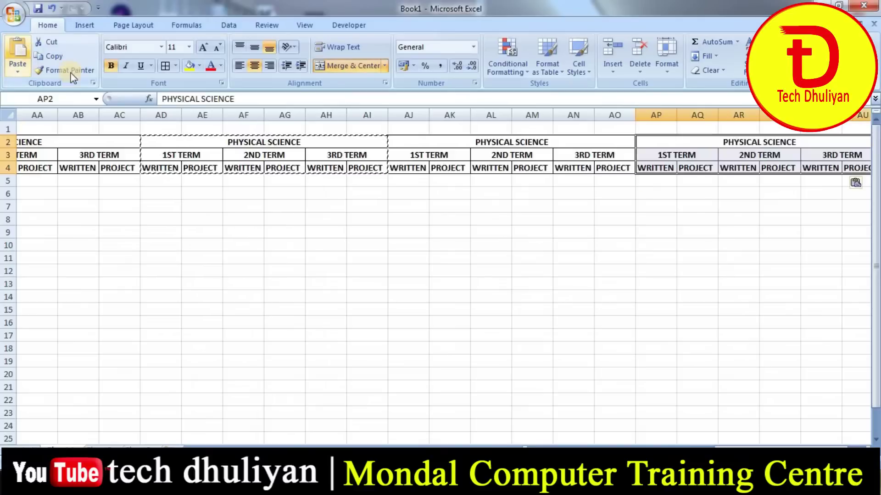
pyautogui.click(661, 287)
# - Rename the two pasted subject headings HISTORY and GEOGRAPHY
pyautogui.click(523, 142)
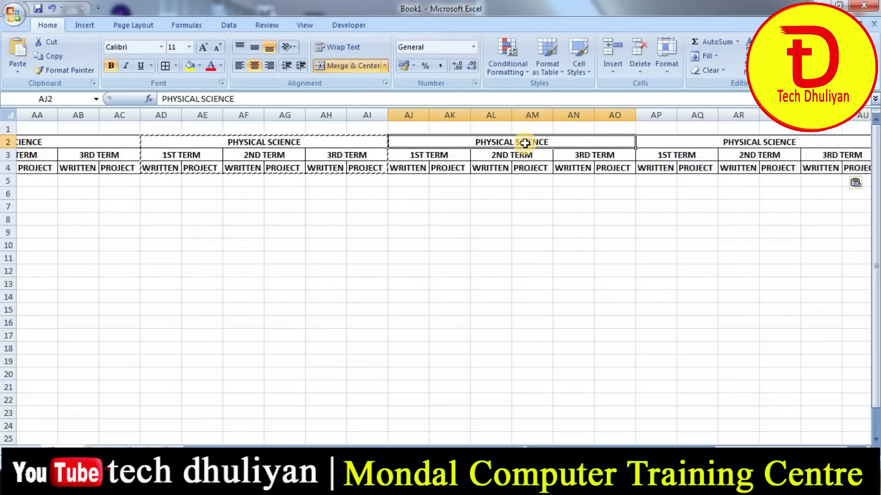
pyautogui.write('HI')
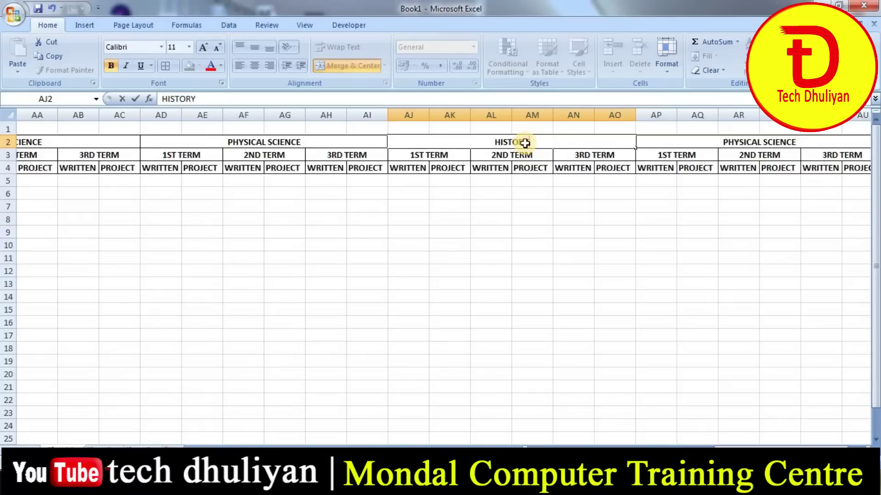
pyautogui.write('STORY')
pyautogui.press('Tab')
pyautogui.write('G')
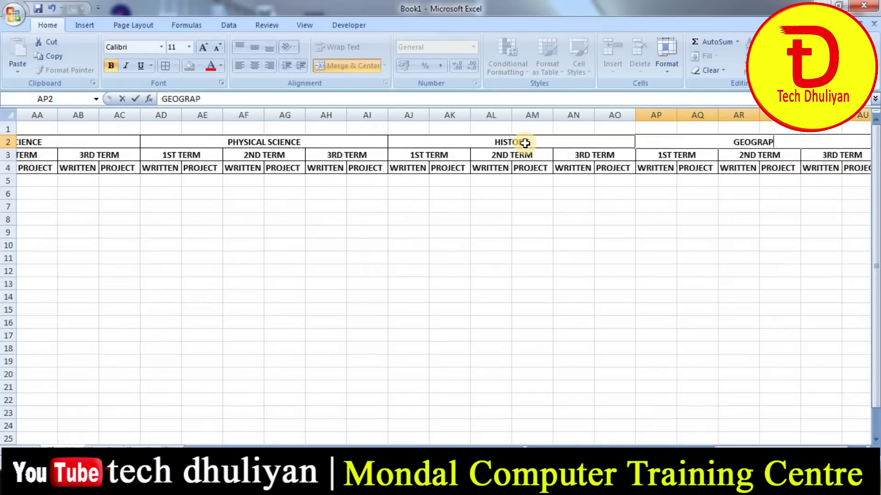
pyautogui.write('EOGRAPHY')
pyautogui.press('Return')
pyautogui.click(524, 243)
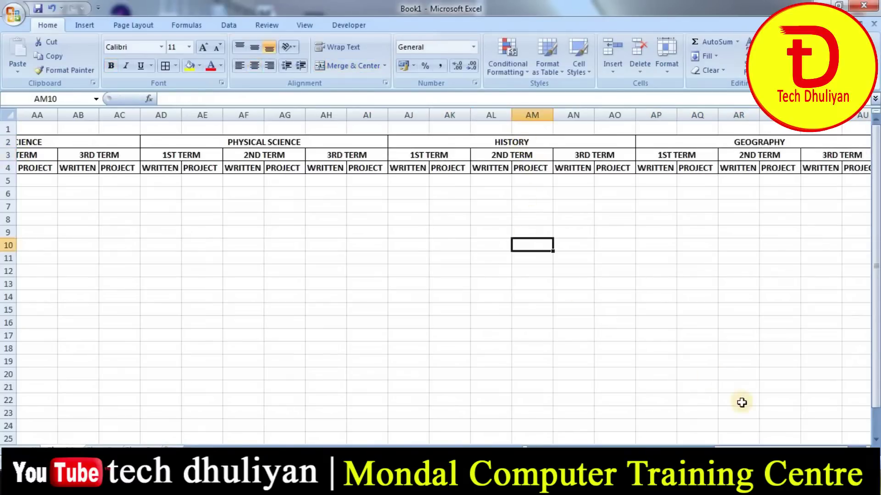
pyautogui.moveTo(768, 445); pyautogui.dragTo(591, 444)
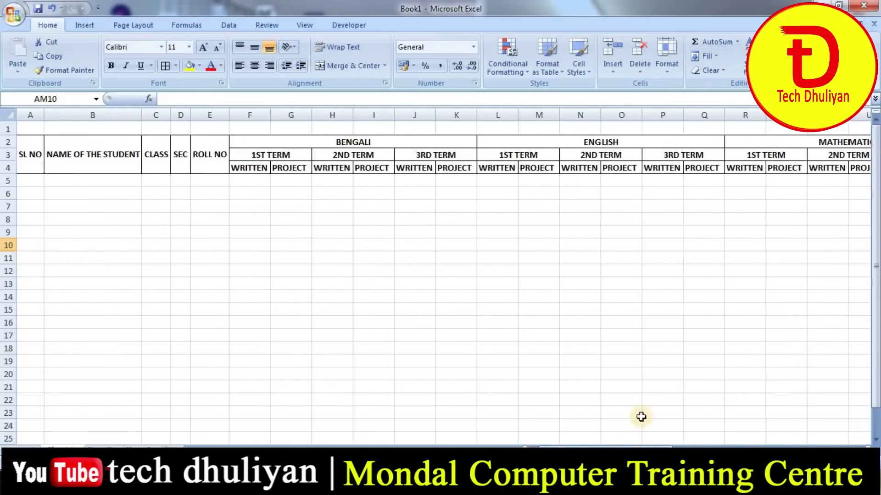
pyautogui.click(36, 137)
pyautogui.click(32, 194)
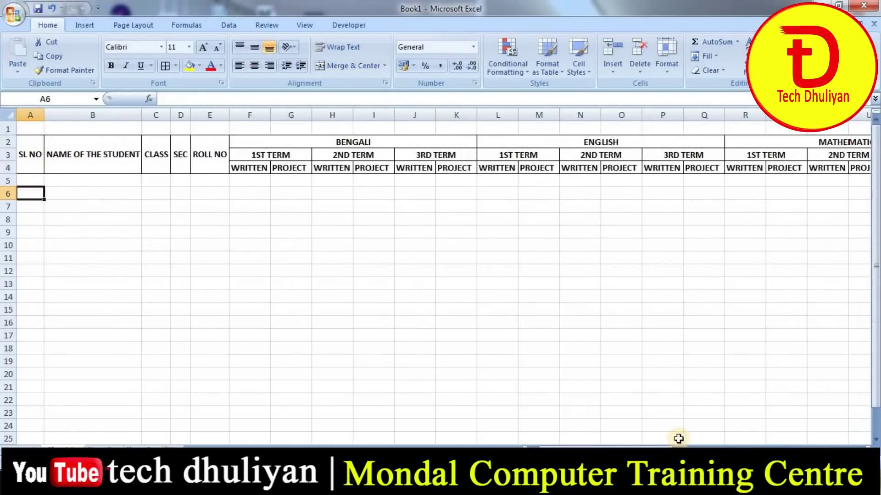
pyautogui.moveTo(627, 444); pyautogui.dragTo(821, 252)
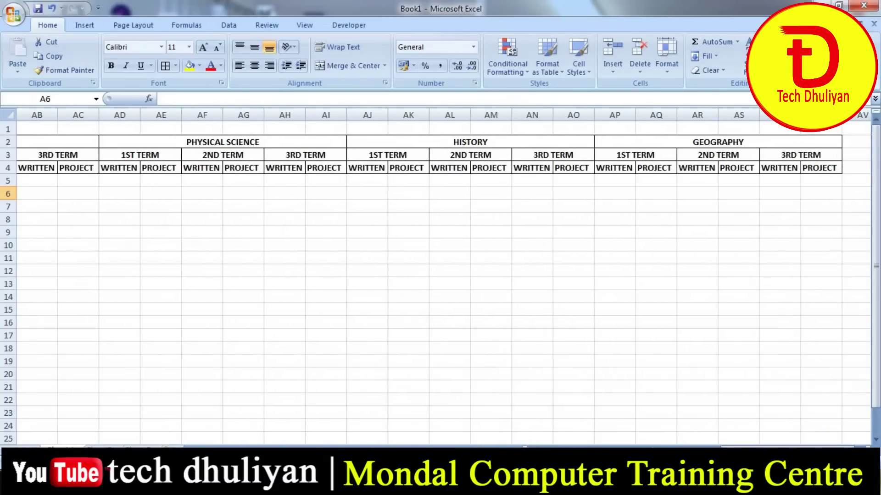
pyautogui.click(809, 245)
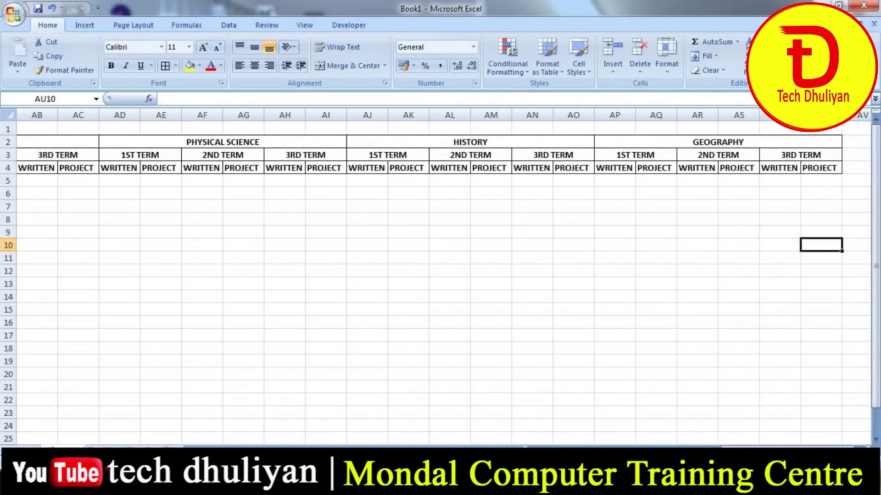
pyautogui.moveTo(765, 444); pyautogui.dragTo(594, 444)
pyautogui.moveTo(558, 445); pyautogui.dragTo(559, 445)
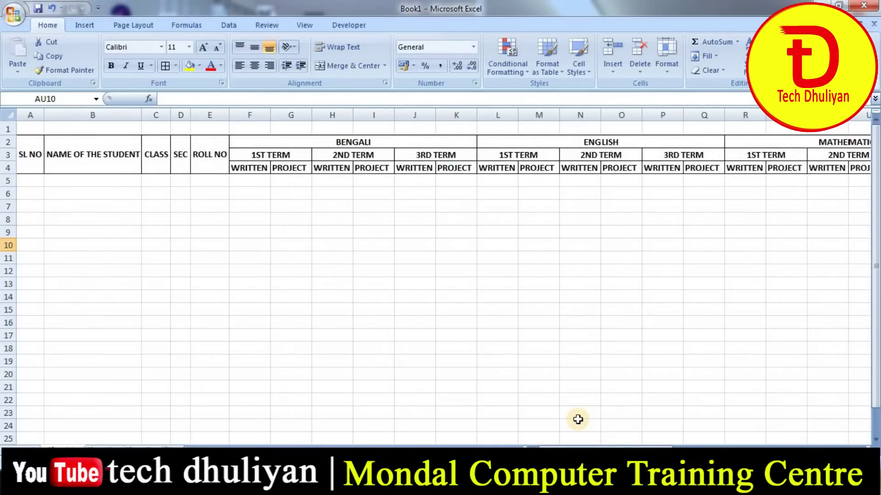
pyautogui.click(180, 284)
# - Apply All Borders to the data area A5:AU22 below the headers
pyautogui.click(30, 181)
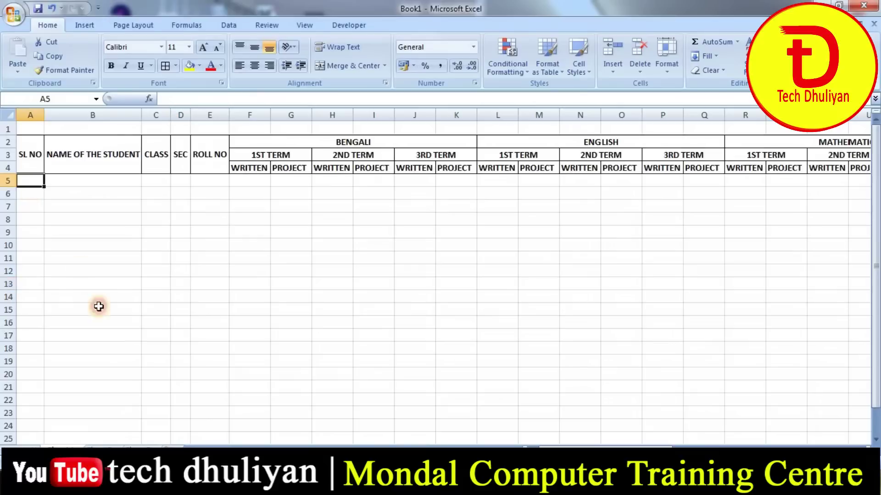
pyautogui.moveTo(98, 306); pyautogui.dragTo(764, 394)
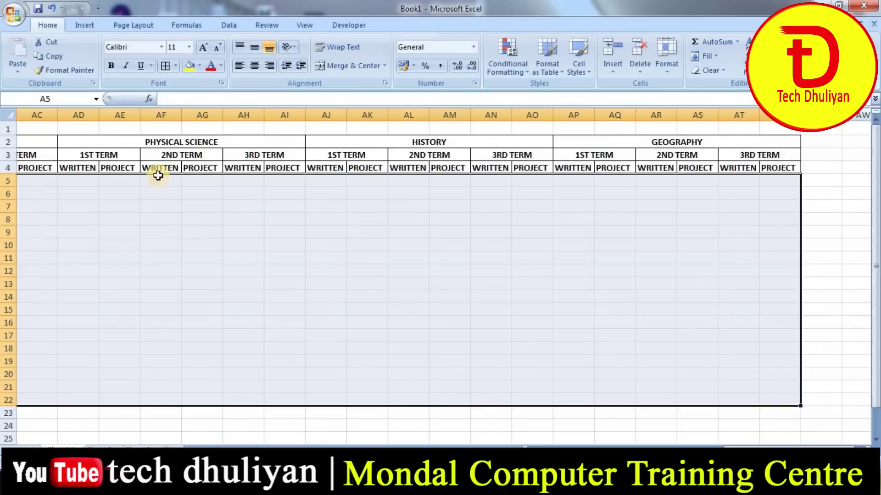
pyautogui.click(165, 66)
pyautogui.click(249, 297)
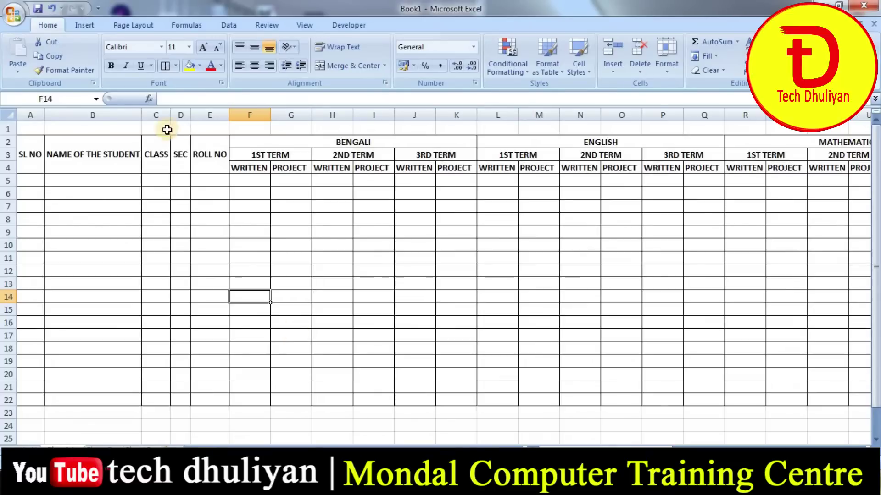
pyautogui.click(22, 180)
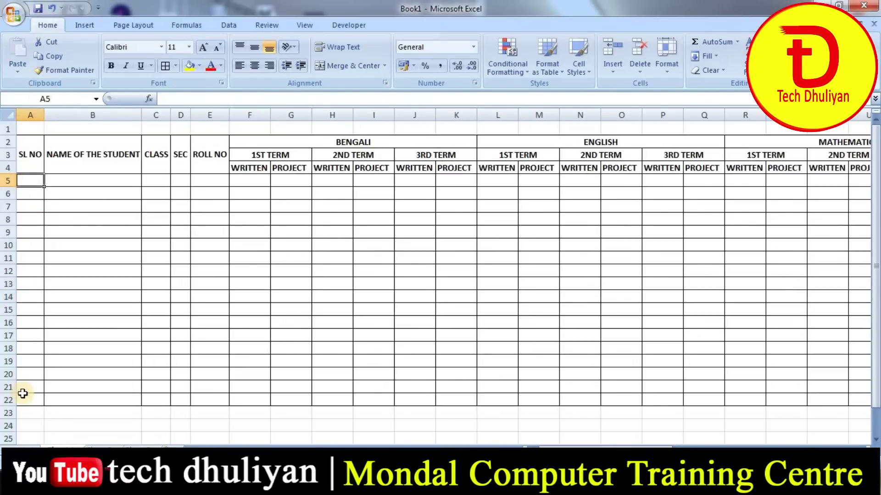
pyautogui.click(81, 182)
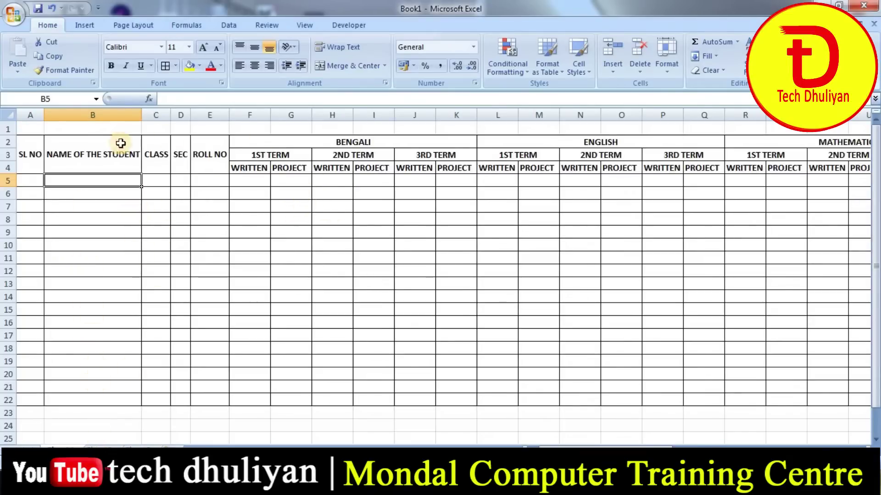
# - Fill the header rows from SL NO across with yellow
pyautogui.moveTo(31, 161); pyautogui.dragTo(596, 158)
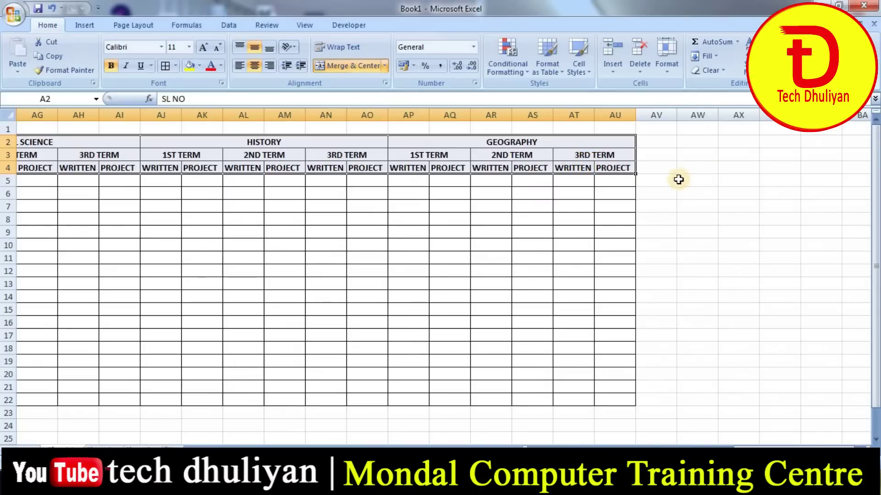
pyautogui.moveTo(718, 444); pyautogui.dragTo(527, 443)
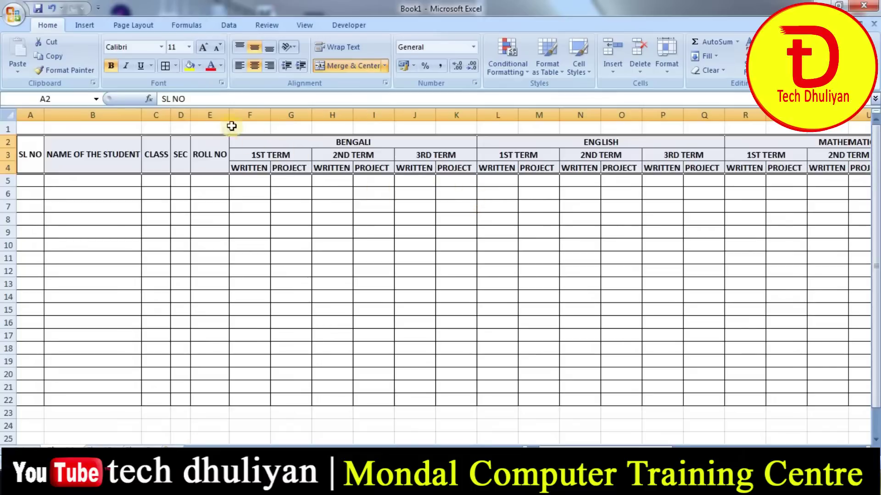
pyautogui.click(200, 65)
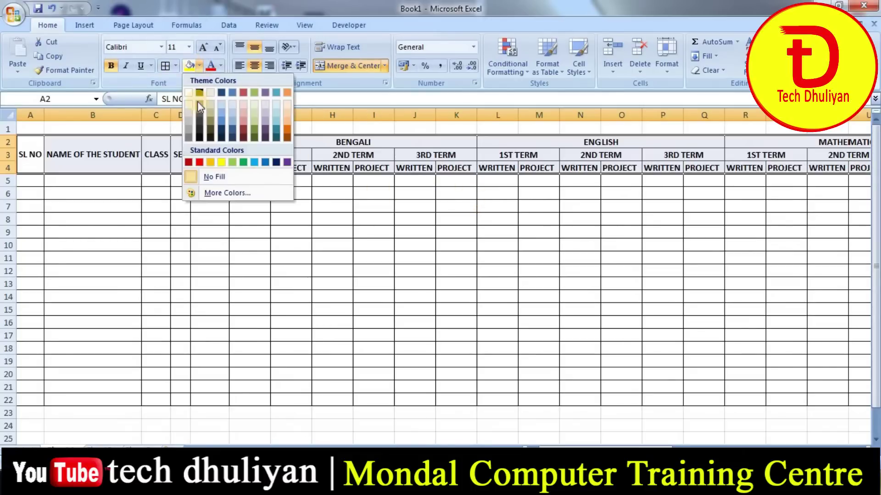
pyautogui.click(221, 163)
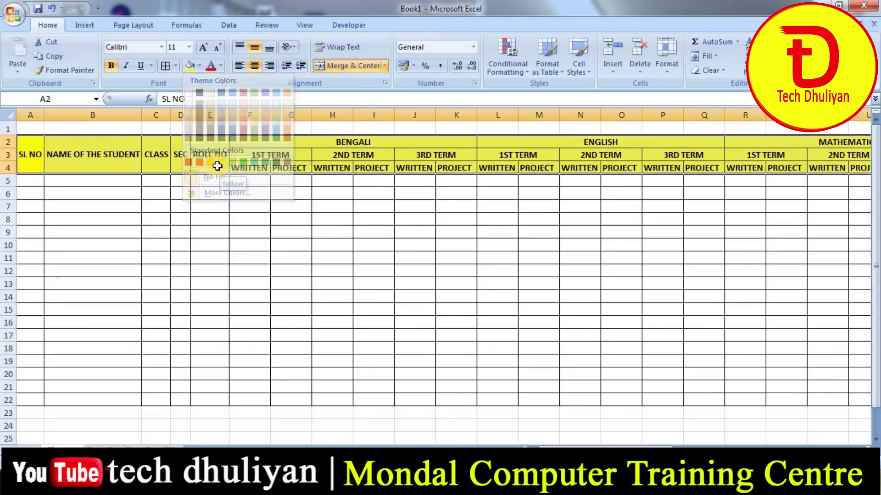
pyautogui.click(179, 207)
# - Fill the BENGALI and all other row 2 subject headings blue
pyautogui.click(341, 141)
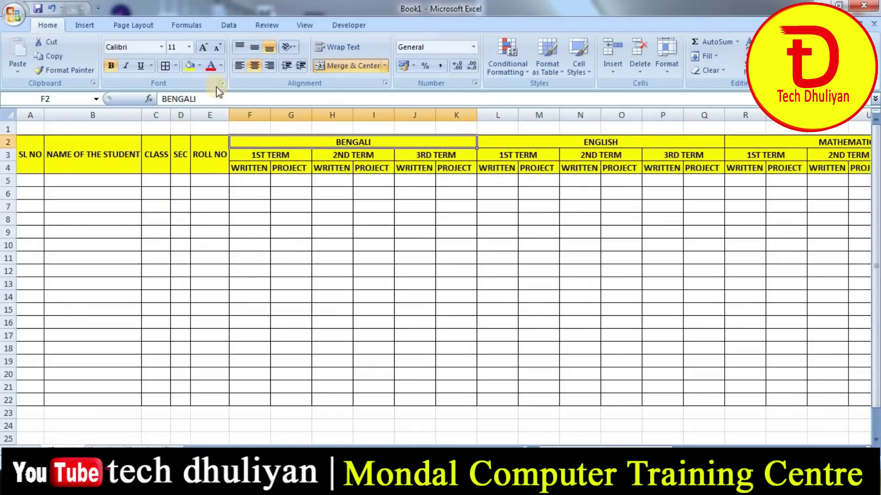
pyautogui.click(199, 66)
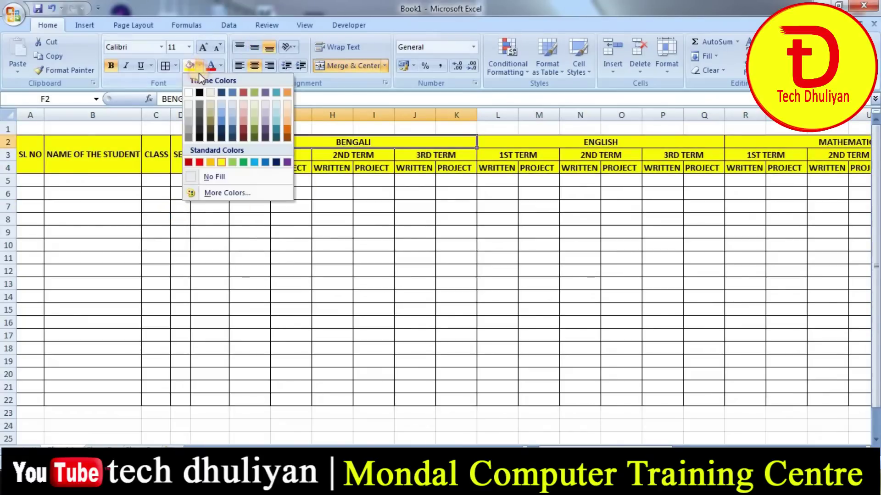
pyautogui.click(256, 163)
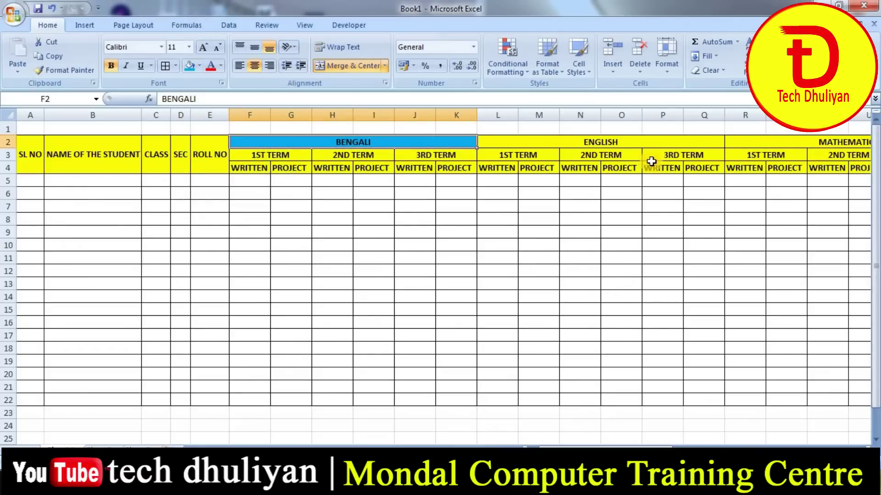
pyautogui.click(549, 143)
pyautogui.moveTo(431, 144); pyautogui.dragTo(819, 143)
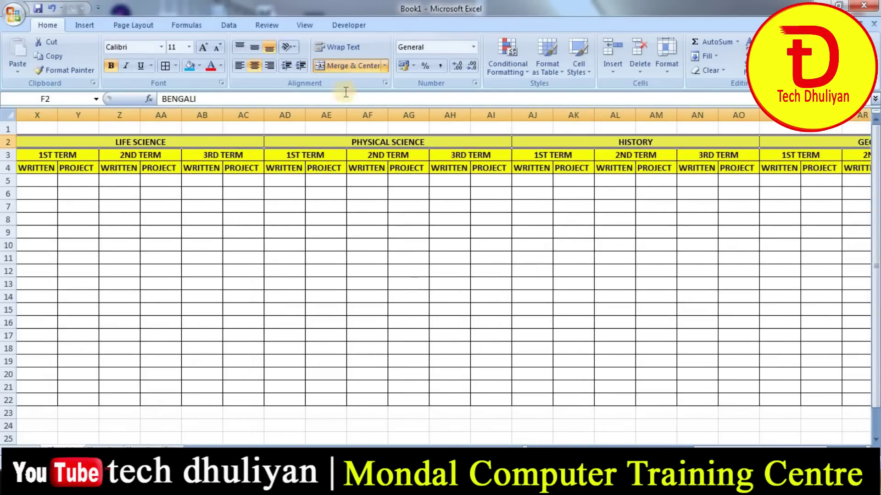
pyautogui.click(190, 66)
pyautogui.click(296, 271)
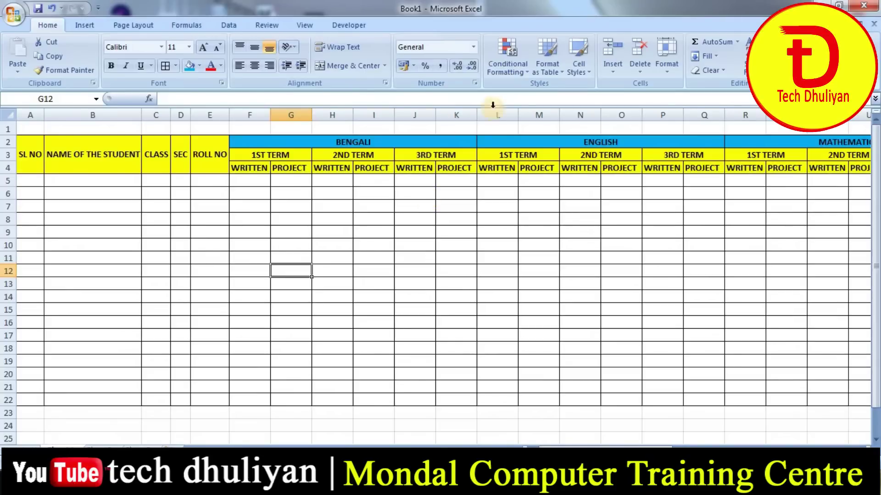
# - Fill the Bengali 1ST TERM header green
pyautogui.click(509, 139)
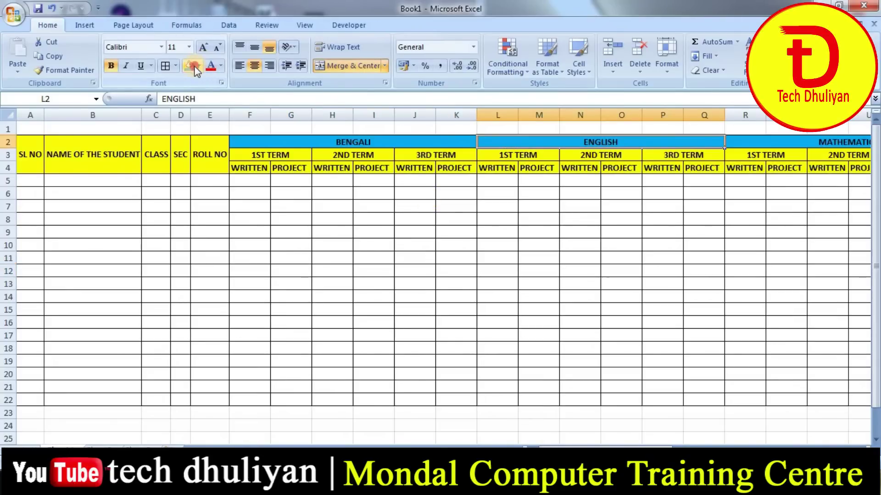
pyautogui.click(199, 67)
pyautogui.click(519, 217)
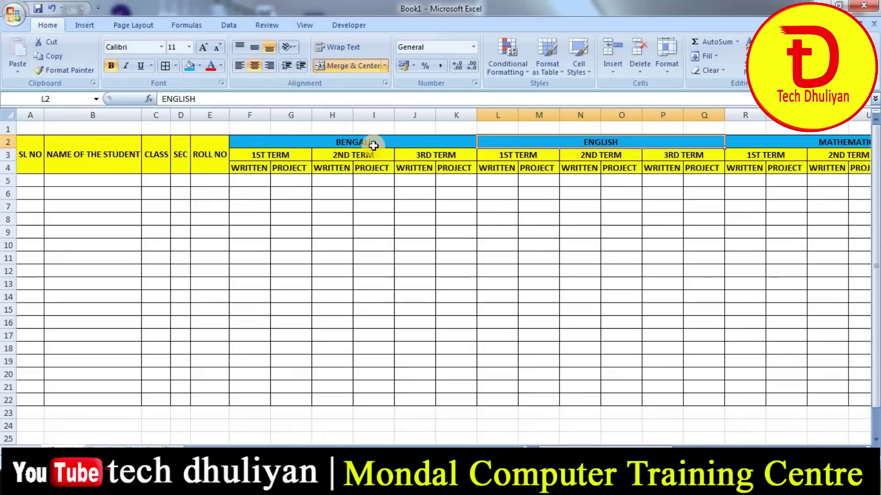
pyautogui.moveTo(366, 168); pyautogui.dragTo(236, 152)
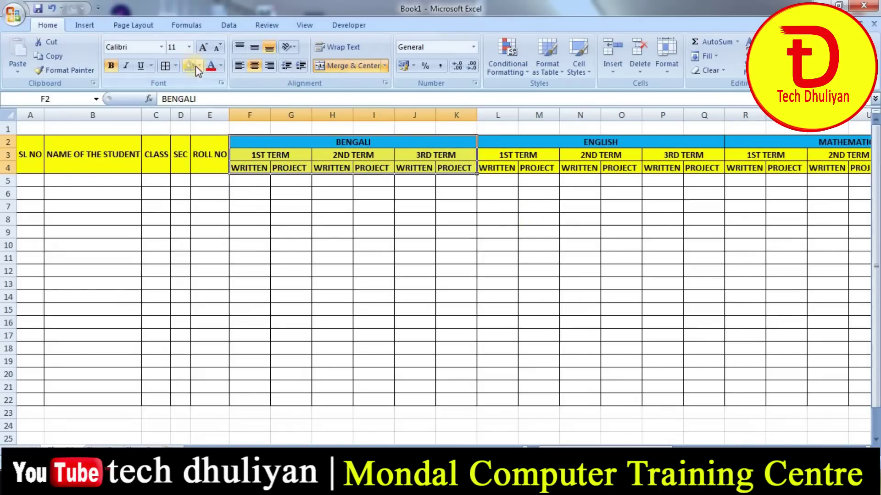
pyautogui.click(545, 142)
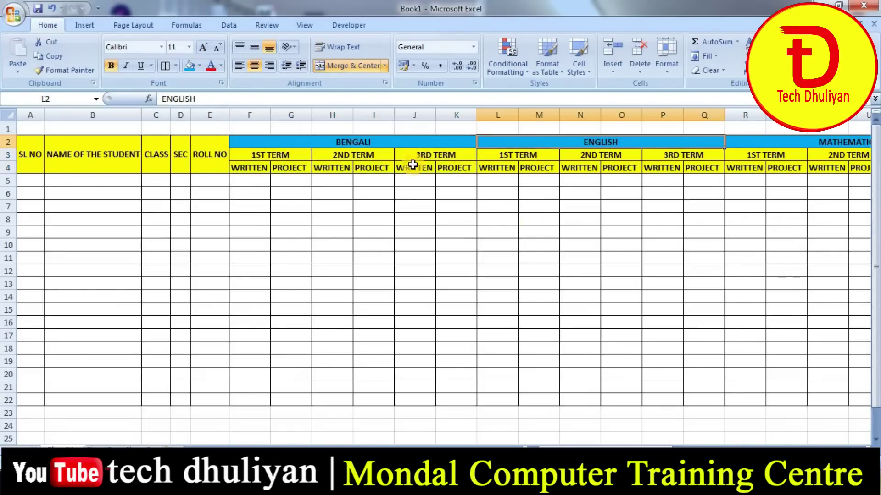
pyautogui.click(335, 139)
pyautogui.click(287, 156)
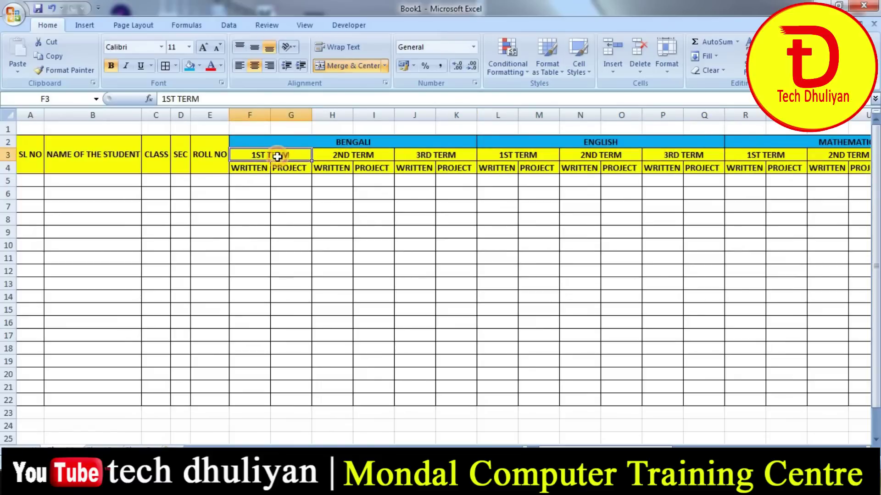
pyautogui.click(200, 66)
pyautogui.click(244, 163)
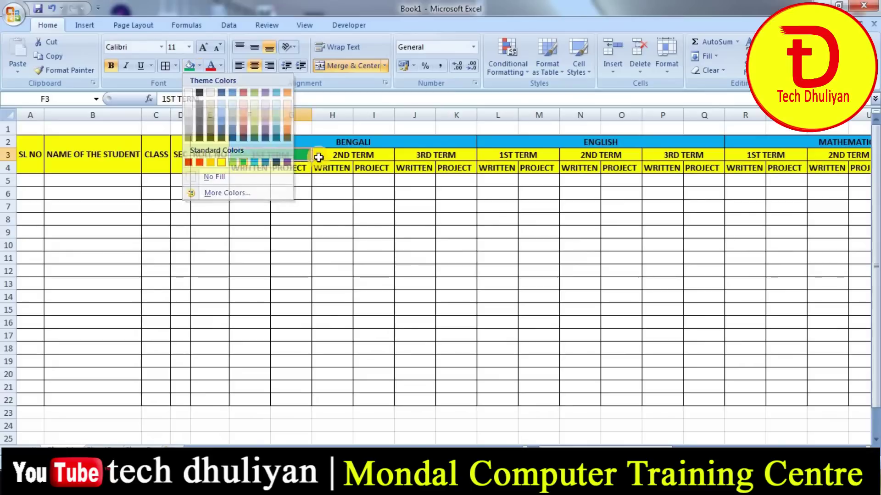
# - Fill the Bengali 2ND TERM header light green and 3RD TERM header light aqua
pyautogui.click(324, 155)
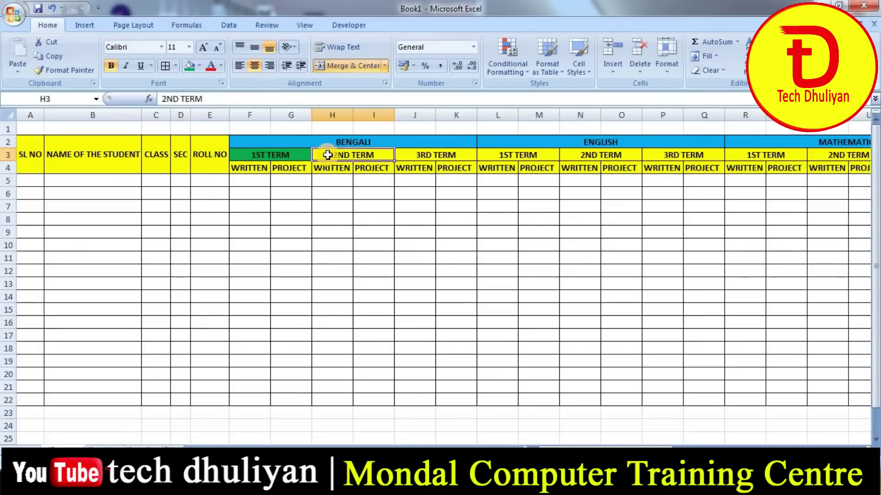
pyautogui.click(200, 67)
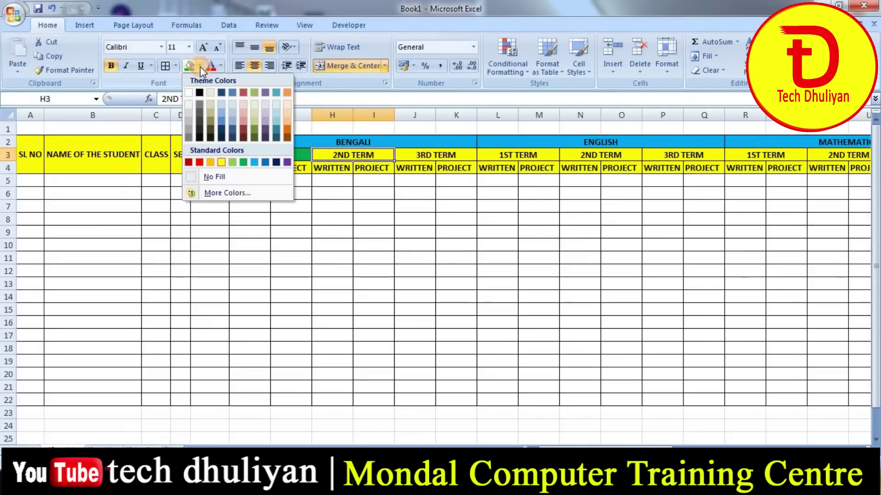
pyautogui.click(232, 162)
pyautogui.click(427, 156)
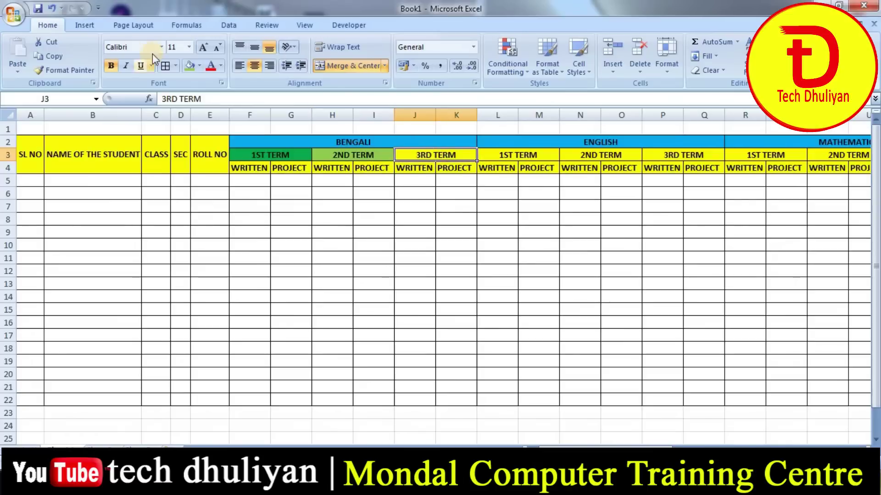
pyautogui.click(199, 66)
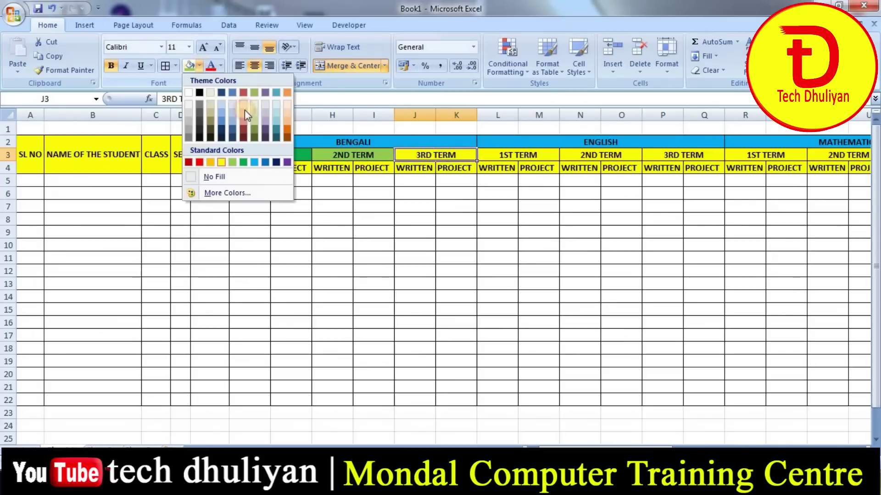
pyautogui.click(275, 118)
pyautogui.click(367, 245)
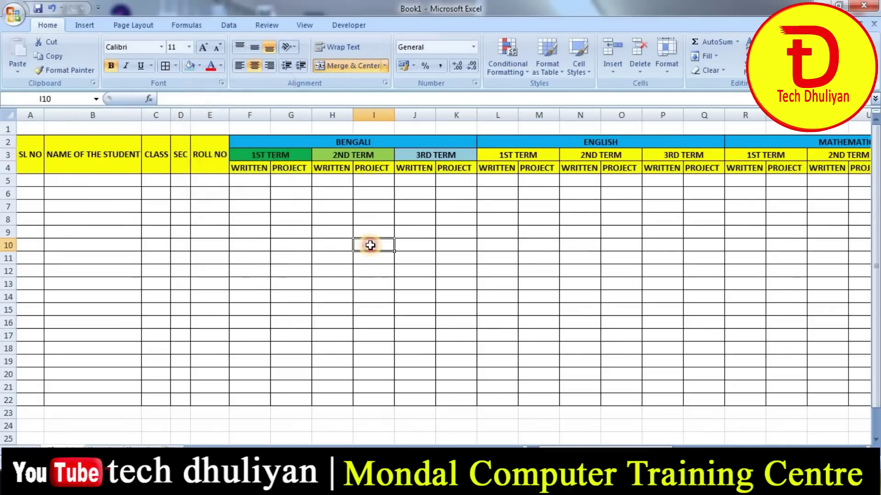
# - Fill the English 1ST TERM header green and 2ND TERM header light green
pyautogui.click(514, 156)
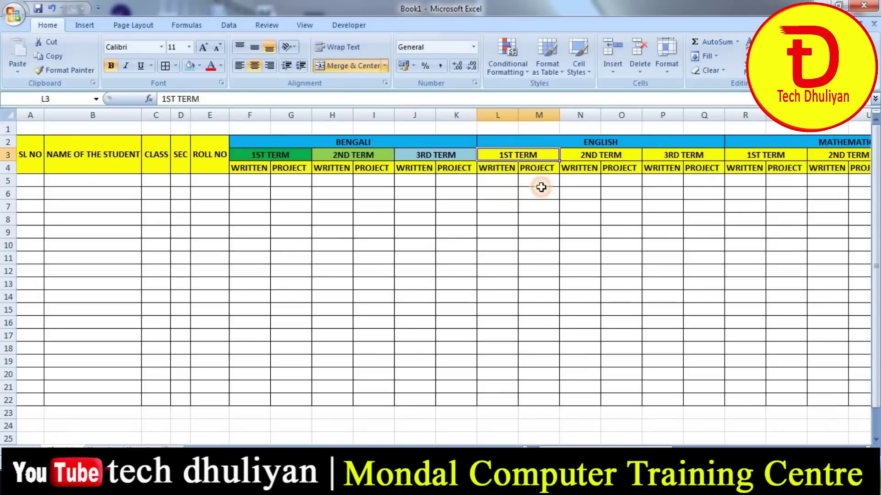
pyautogui.click(199, 66)
pyautogui.click(240, 159)
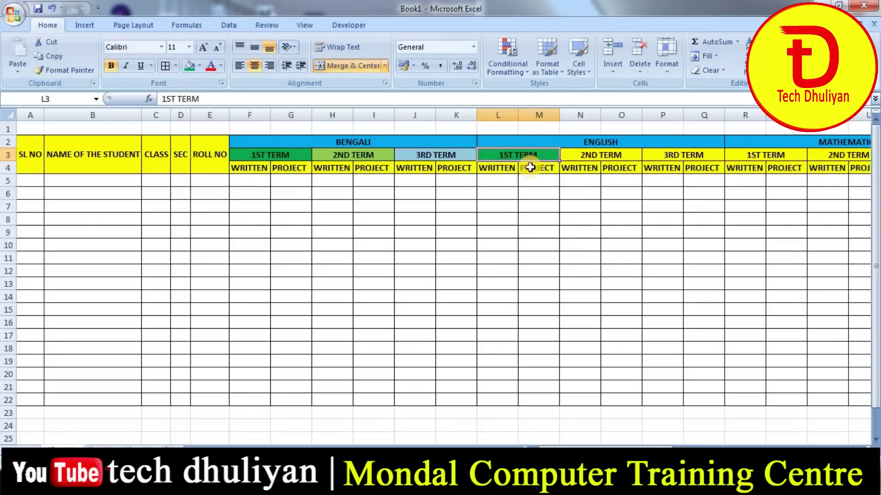
pyautogui.click(571, 154)
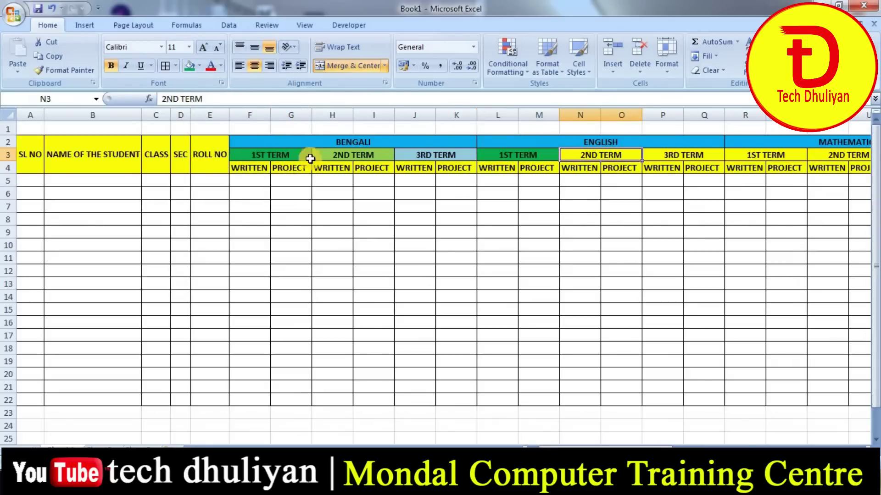
pyautogui.click(199, 66)
pyautogui.click(230, 160)
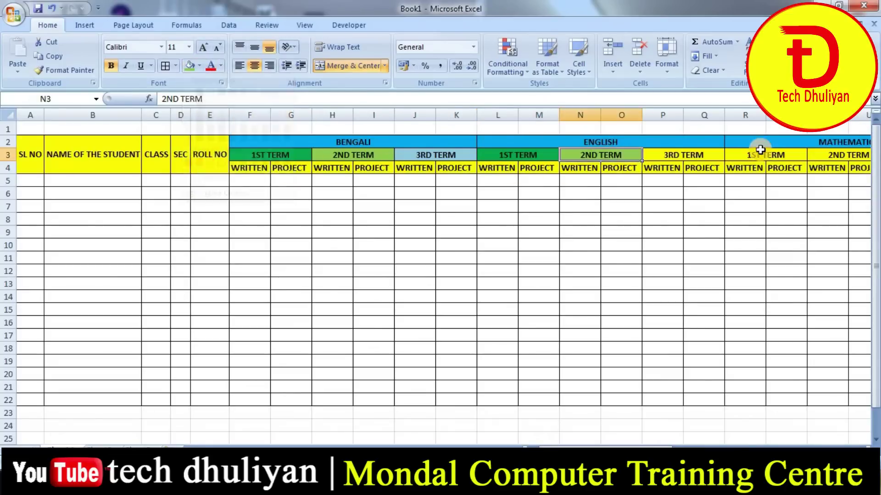
pyautogui.click(685, 154)
pyautogui.click(199, 66)
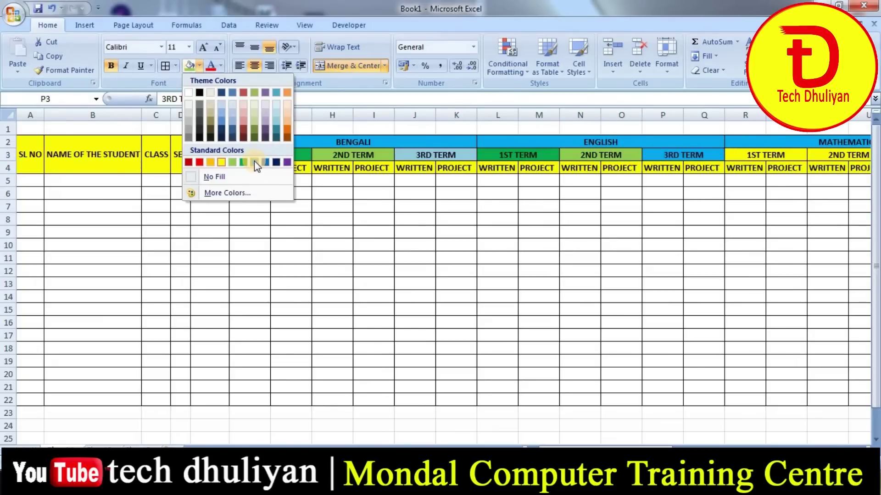
# - Fill English 3RD TERM light blue and the F4:Q4 WRITTEN/PROJECT row Orange, Accent 6, Lighter 60%
pyautogui.click(276, 122)
pyautogui.click(370, 218)
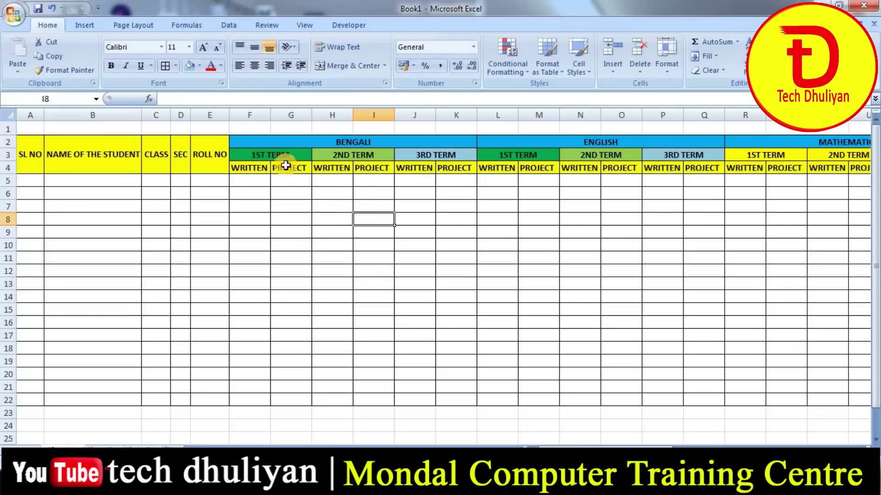
pyautogui.moveTo(285, 166); pyautogui.dragTo(702, 167)
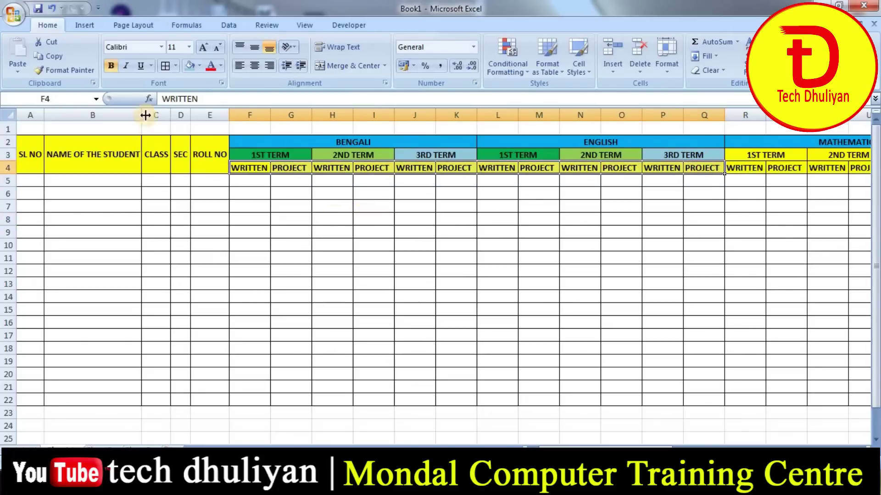
pyautogui.click(199, 65)
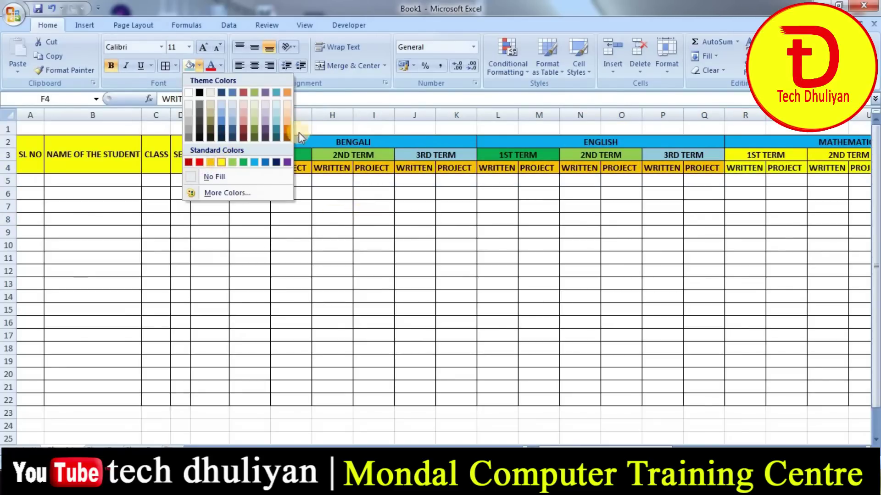
pyautogui.click(287, 110)
pyautogui.click(267, 300)
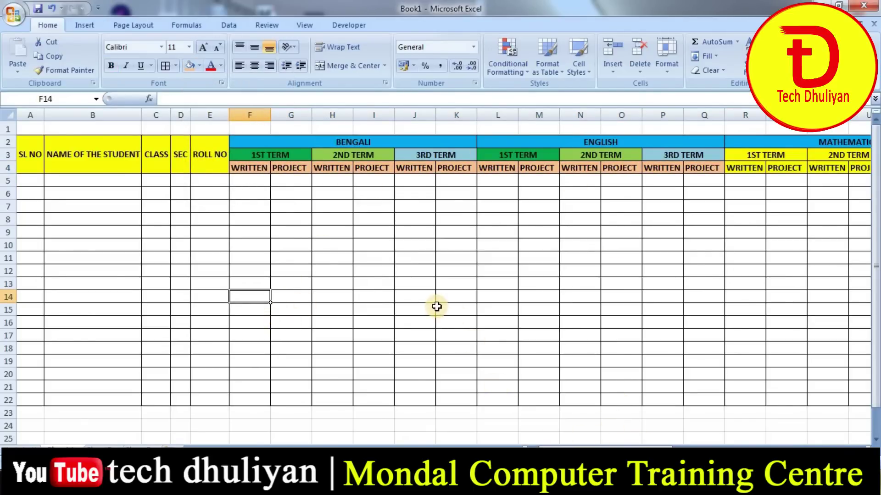
pyautogui.click(141, 222)
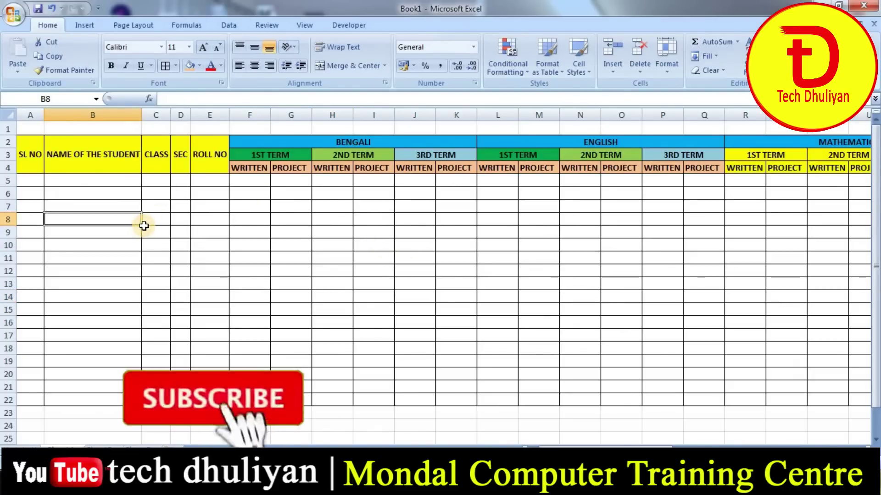
# - Enter serial numbers 1 and 2 in cells A5 and A6
pyautogui.moveTo(40, 196); pyautogui.dragTo(414, 219)
pyautogui.click(249, 283)
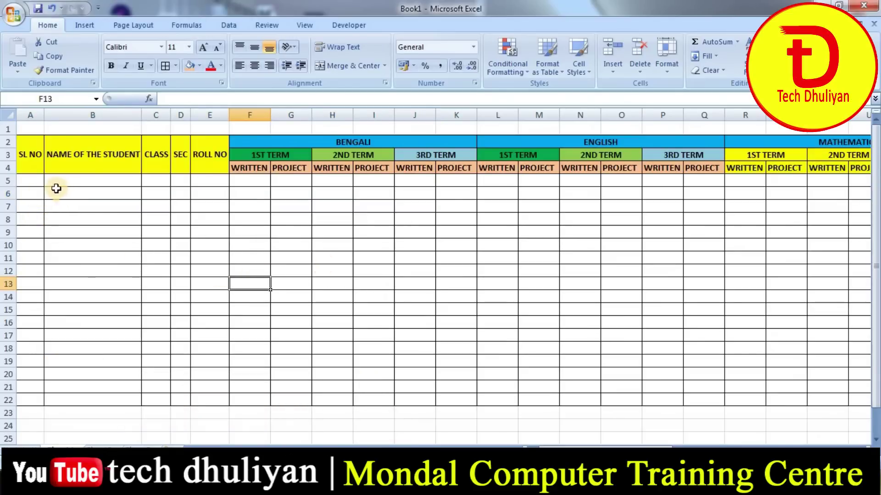
pyautogui.click(33, 186)
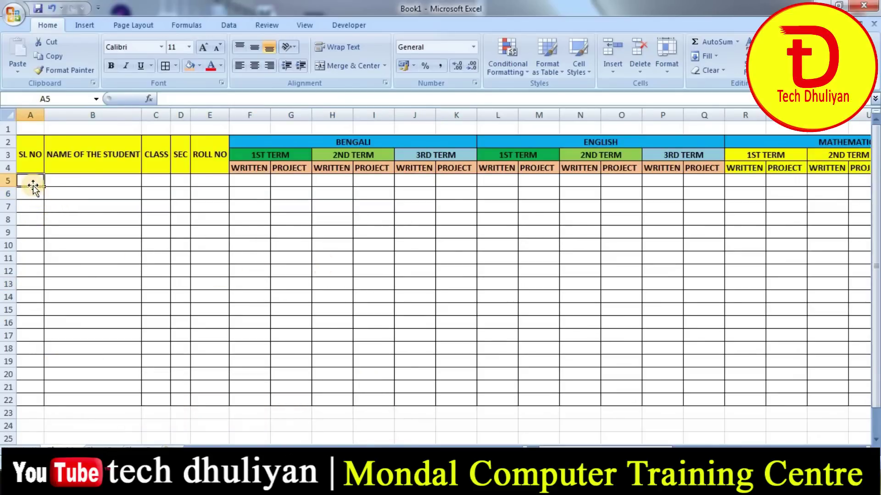
pyautogui.write('1')
pyautogui.press('Return')
pyautogui.write('2')
pyautogui.press('Return')
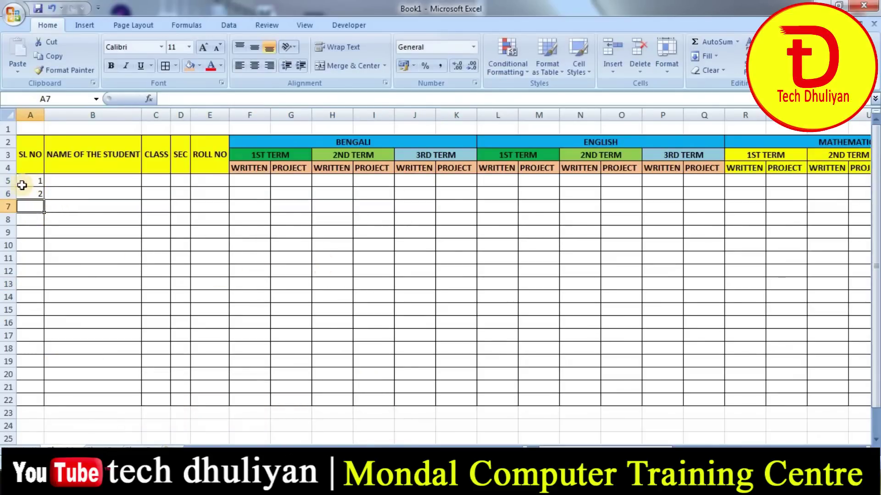
# - Fill the series down to 18 at A22 and switch to an empty sheet
pyautogui.moveTo(20, 182); pyautogui.dragTo(41, 399)
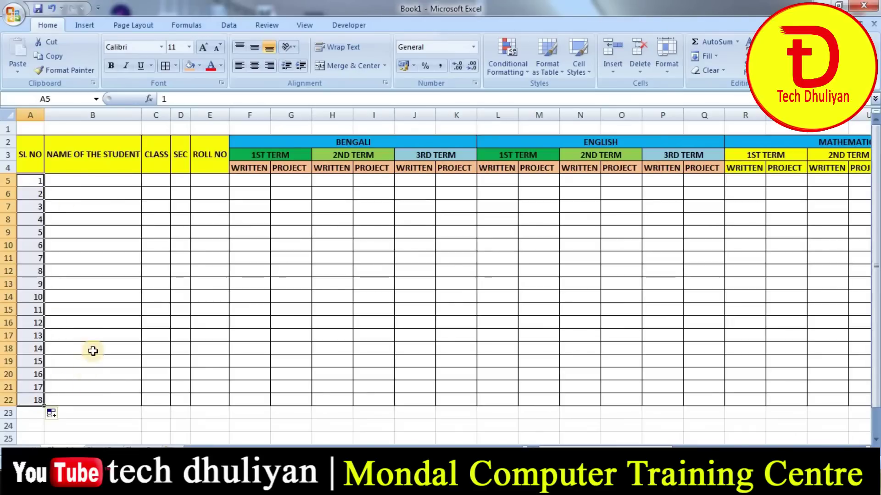
pyautogui.click(92, 335)
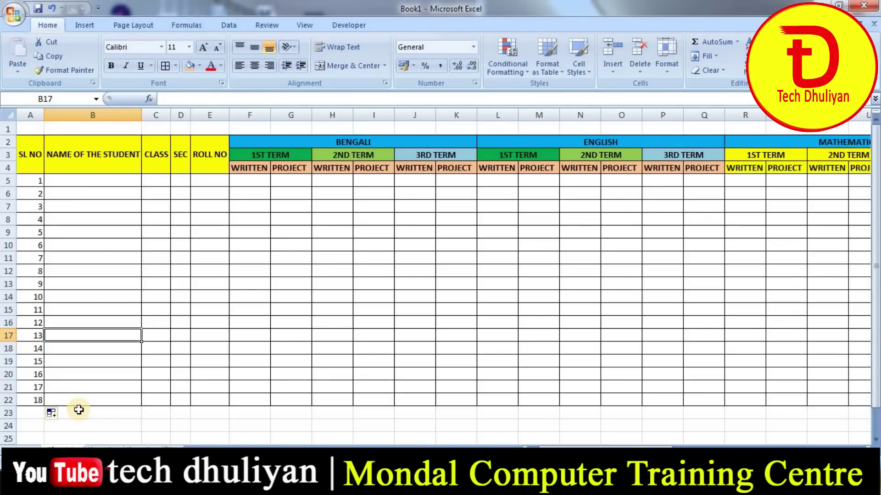
pyautogui.click(115, 261)
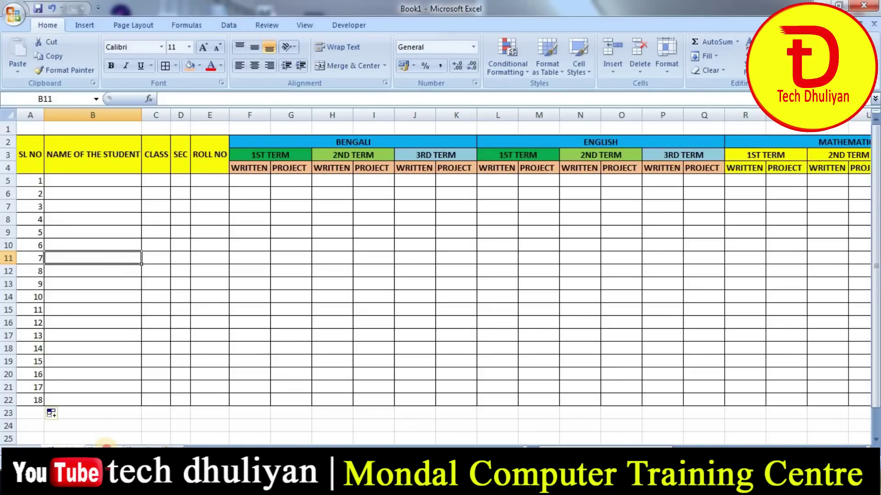
pyautogui.click(106, 446)
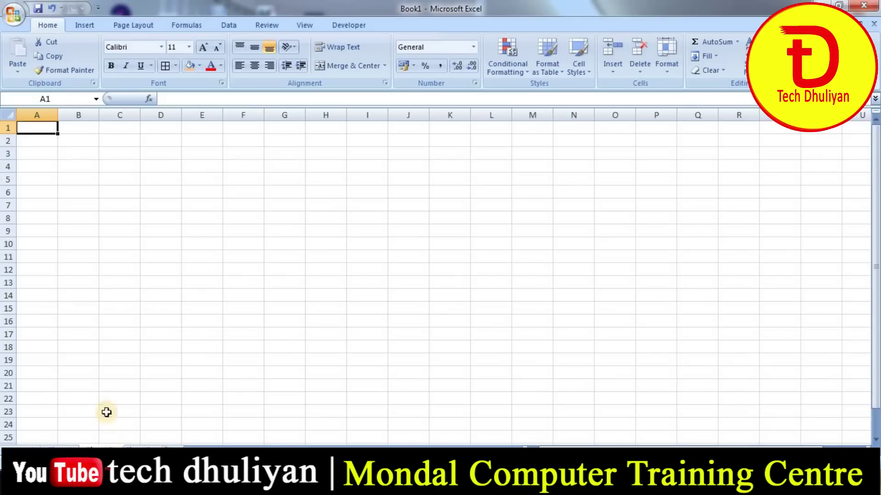
# - Switch back to the marks table sheet and select cell B5
pyautogui.click(135, 358)
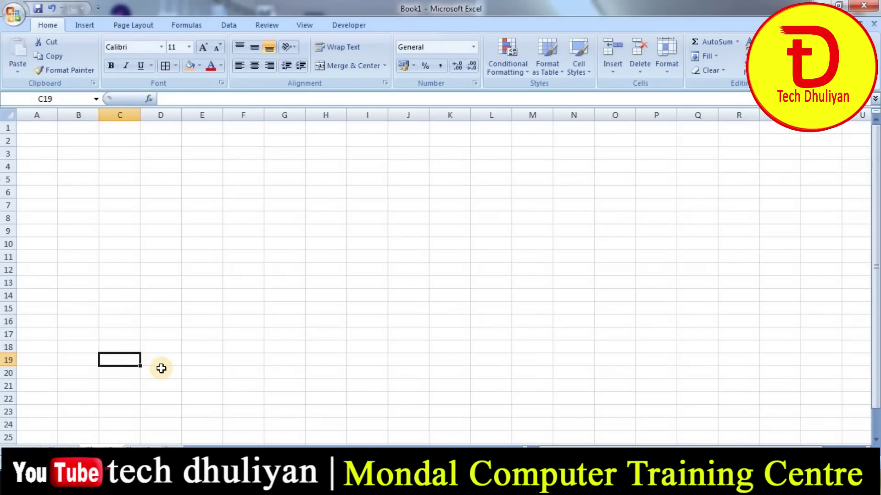
pyautogui.click(67, 446)
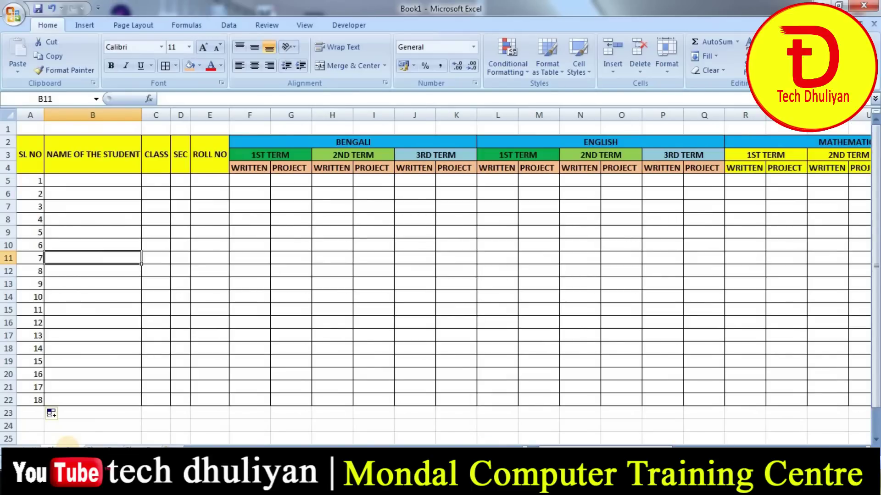
pyautogui.click(90, 182)
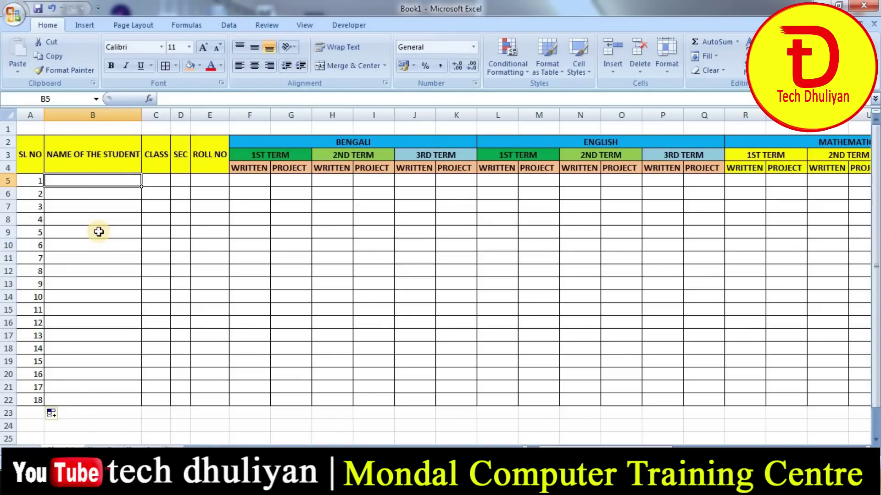
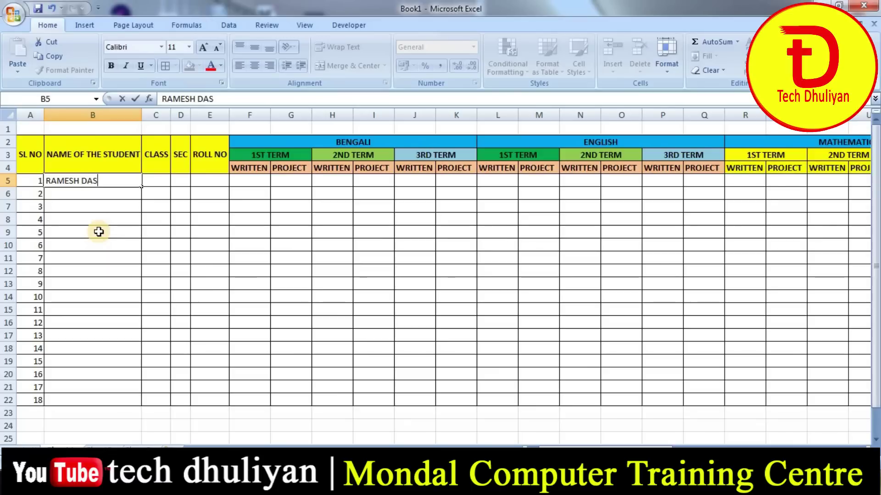
# - Enter the student's name in B5, then class VI, section A and roll number 01
pyautogui.press('Tab')
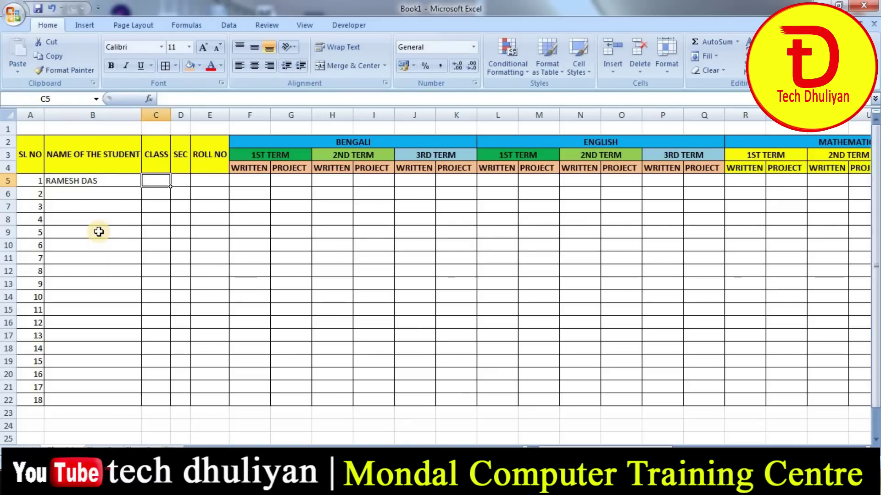
pyautogui.write('VI')
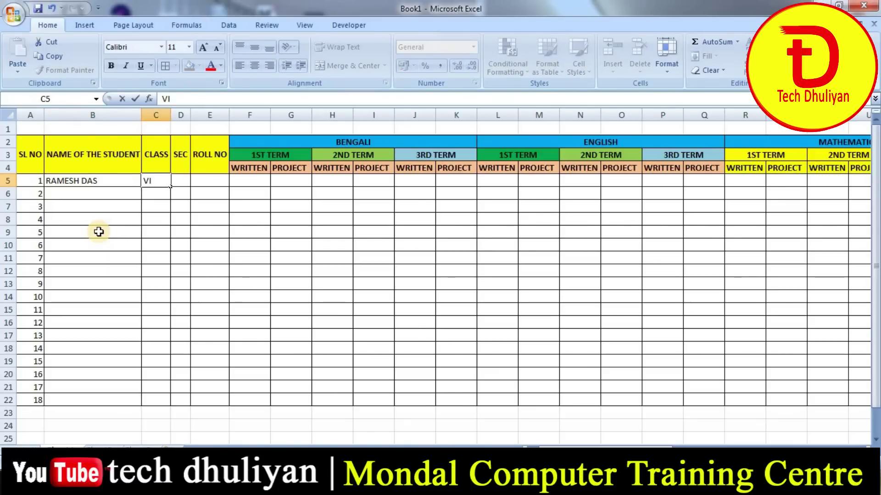
pyautogui.press('Tab')
pyautogui.write('A')
pyautogui.press('Tab')
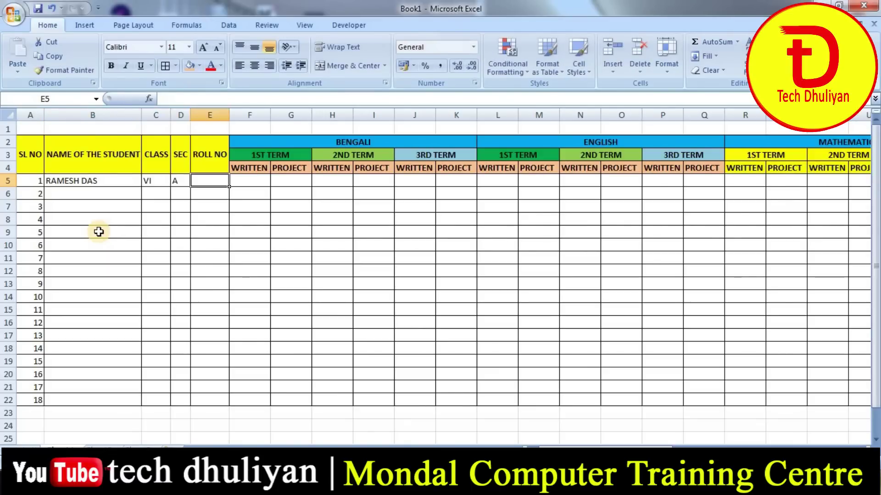
pyautogui.write('01')
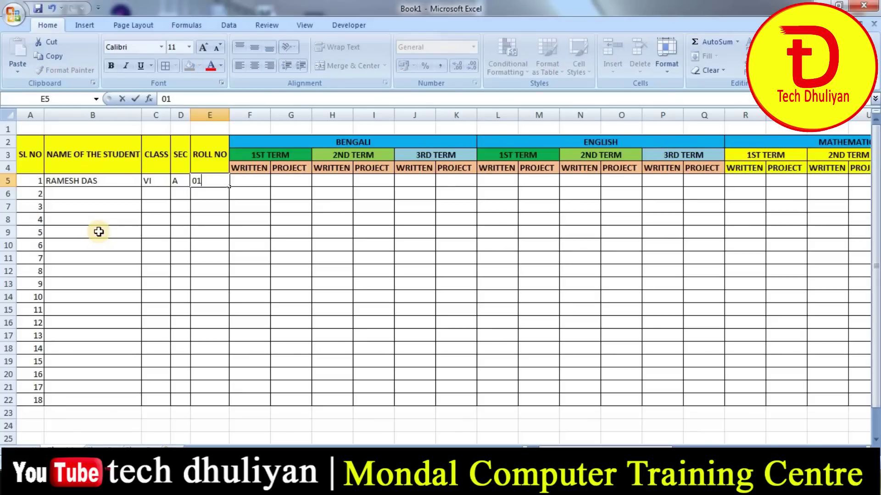
pyautogui.click(97, 219)
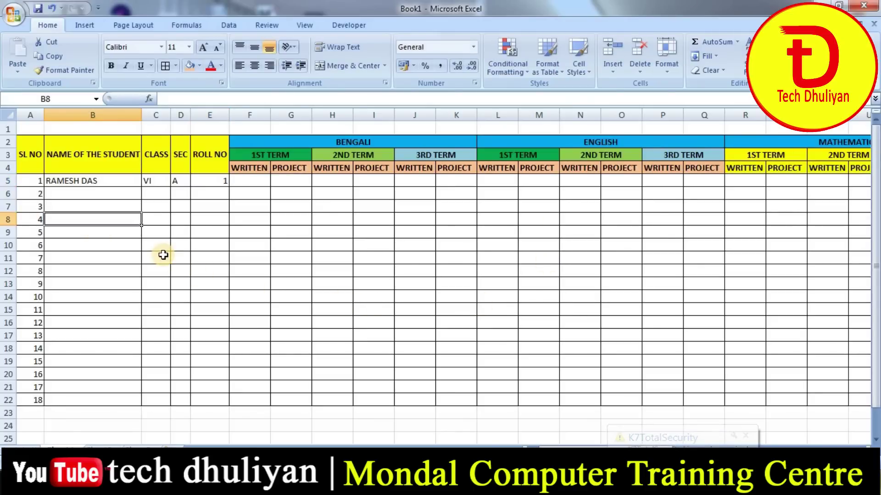